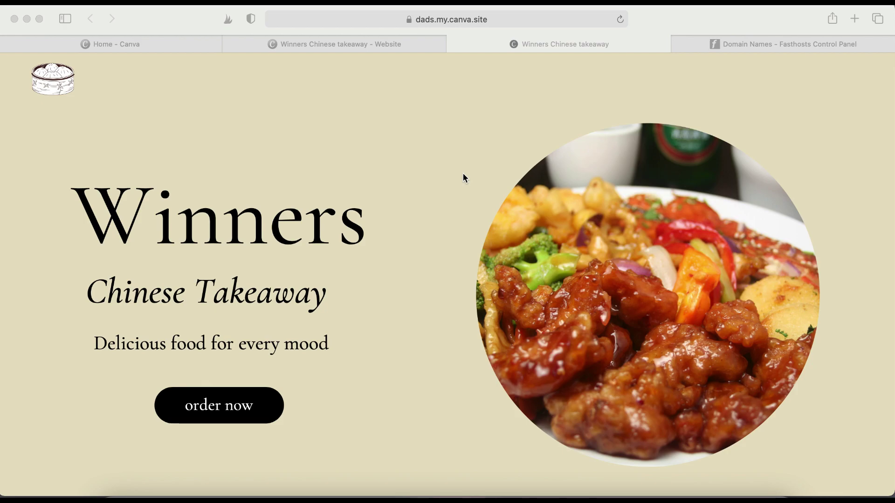
# Step: Compare the Fasthosts domain list with the live Winners Chinese takeaway site and its full web address
pyautogui.click(770, 45)
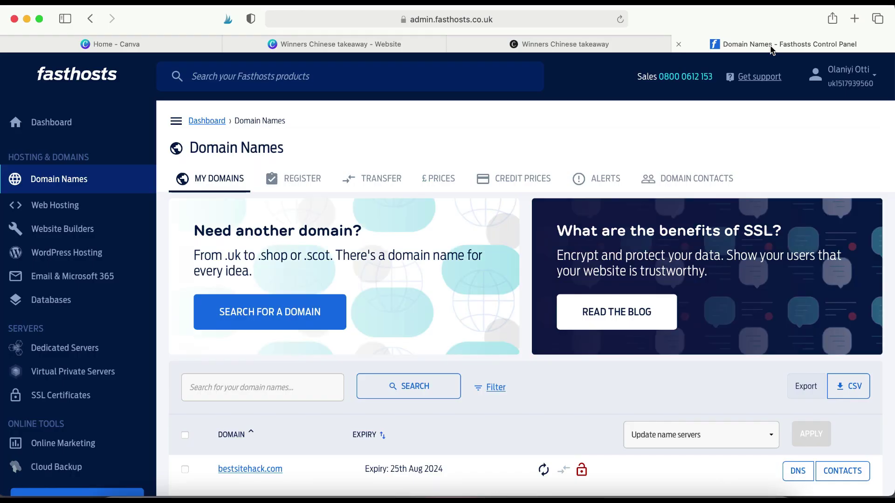
pyautogui.click(631, 40)
pyautogui.click(375, 46)
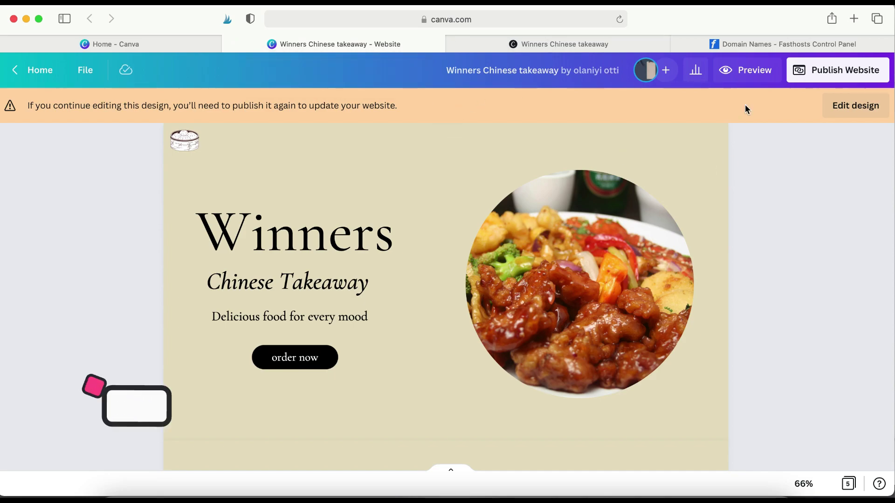
pyautogui.click(503, 40)
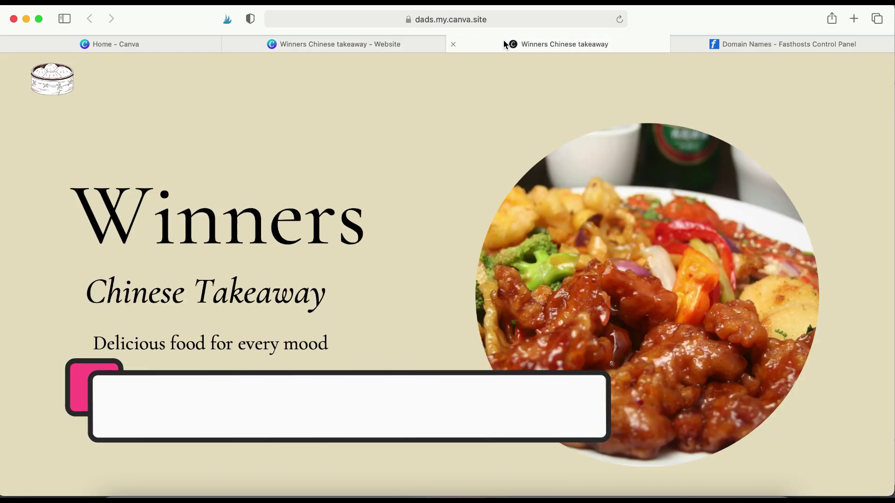
pyautogui.click(456, 14)
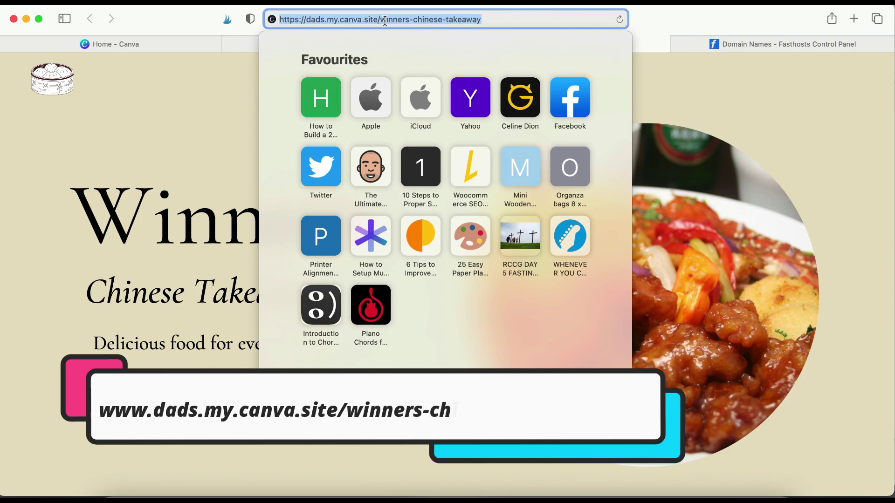
# Step: Open the Winners Chinese takeaway website design from Canva Home and return to its editor tab
pyautogui.click(188, 46)
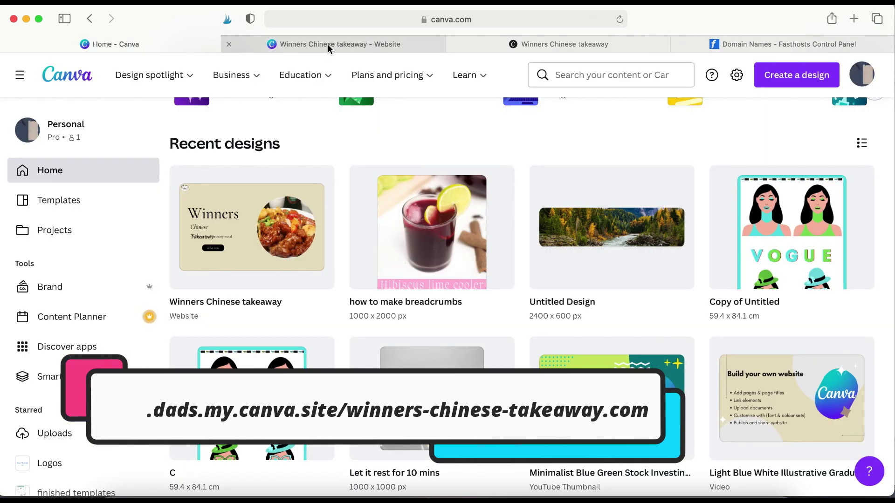
pyautogui.moveTo(328, 44)
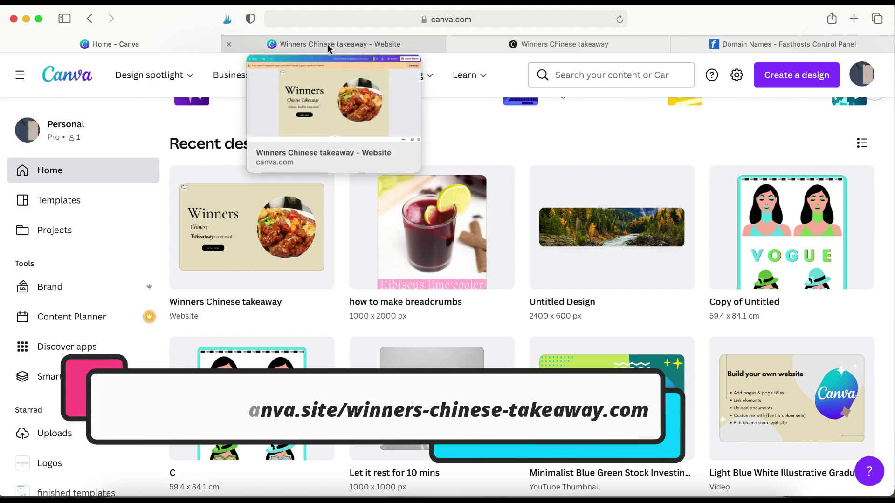
pyautogui.click(328, 44)
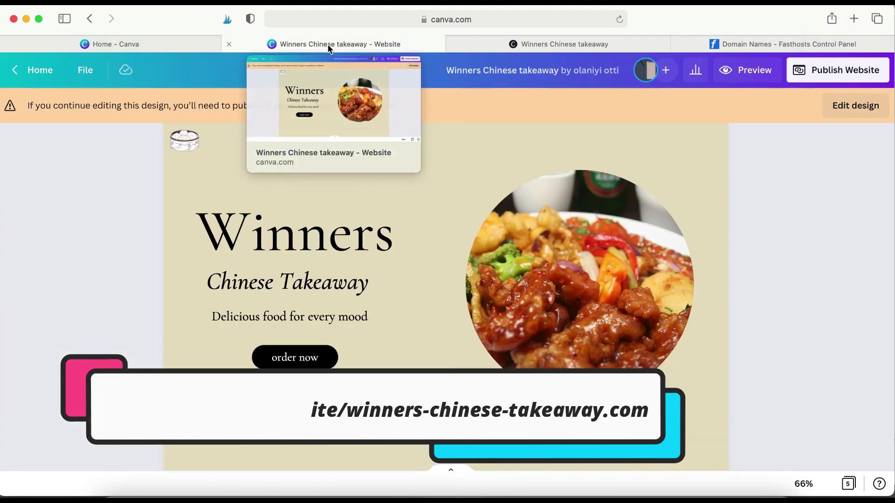
pyautogui.click(532, 40)
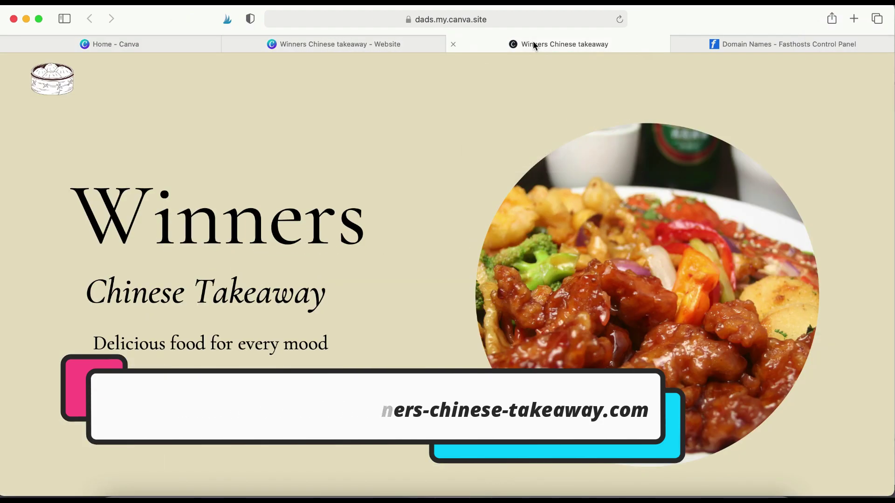
pyautogui.click(360, 44)
pyautogui.click(499, 44)
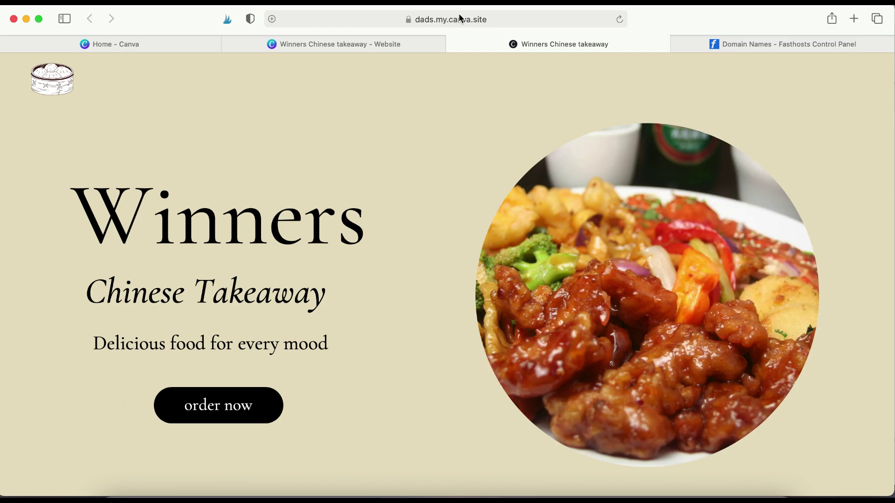
pyautogui.click(399, 44)
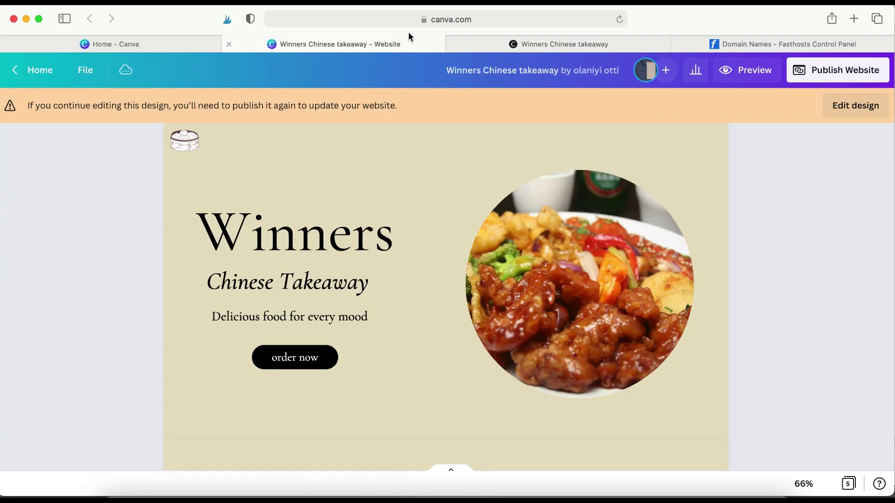
pyautogui.moveTo(547, 40)
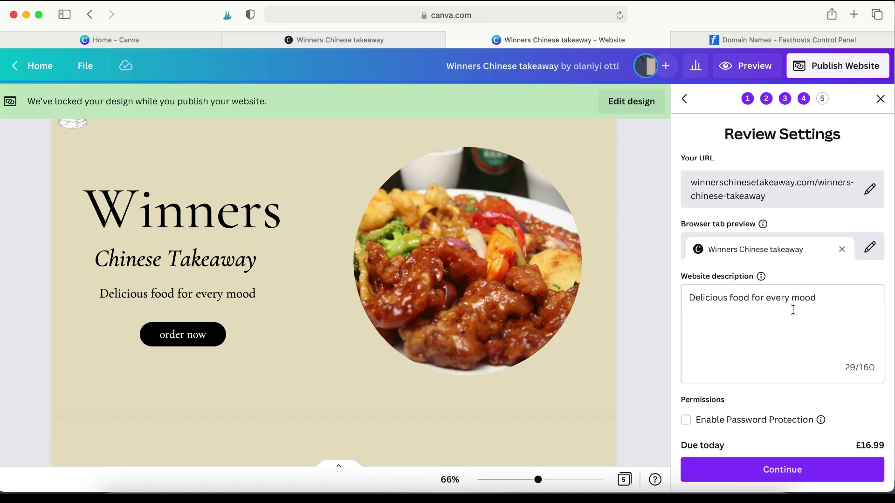
# Step: Delete the /winners-chinese-takeaway path so Your URL reads only winnerschinesetakeaway.com
pyautogui.scroll(-2, 793, 310)
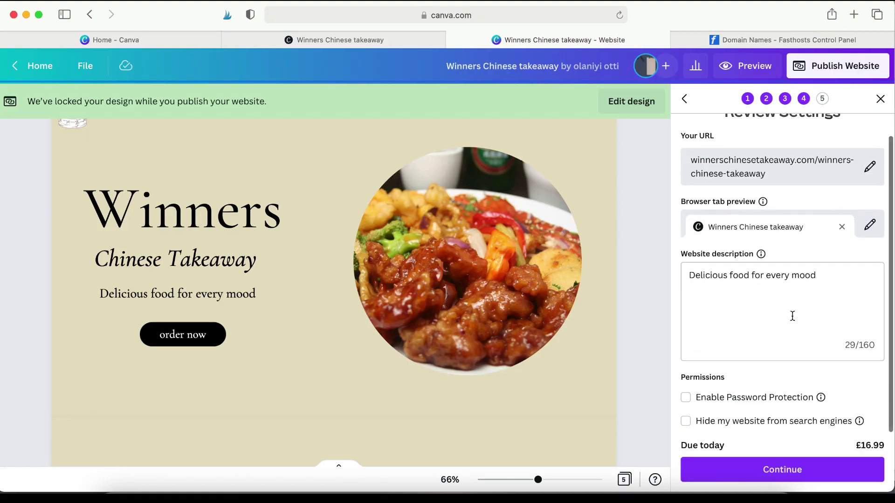
pyautogui.scroll(2, 792, 316)
pyautogui.scroll(-1, 792, 316)
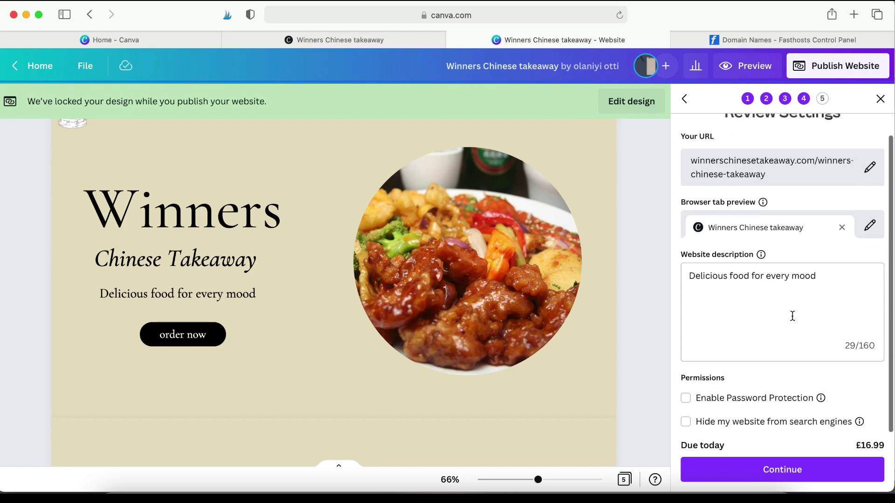
pyautogui.scroll(1, 770, 232)
pyautogui.scroll(-1, 768, 191)
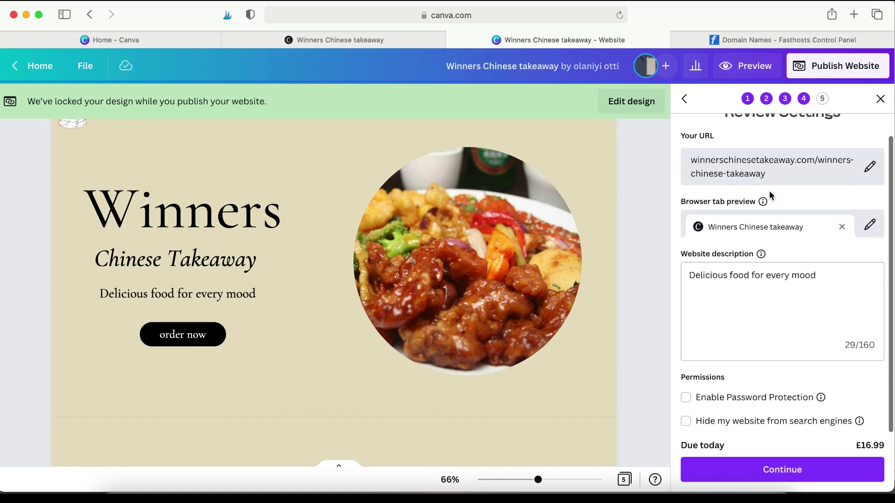
pyautogui.scroll(1, 769, 191)
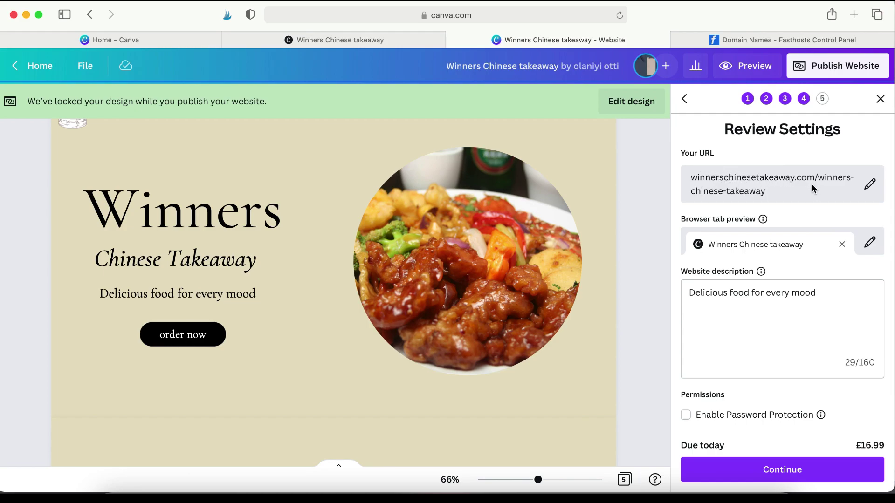
pyautogui.click(870, 186)
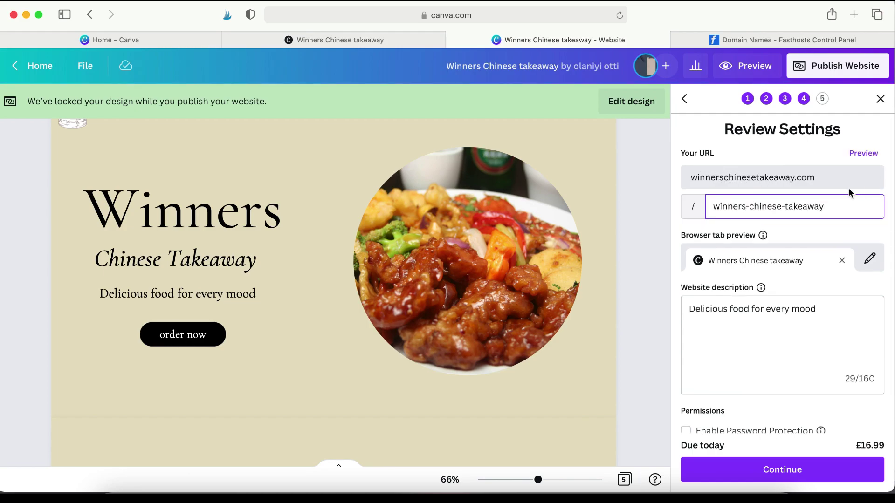
pyautogui.press('BackSpace')
pyautogui.press('BackSpace')
pyautogui.press('BackSpace')
pyautogui.press('BackSpace')
pyautogui.press('BackSpace')
pyautogui.press('BackSpace')
pyautogui.press('BackSpace')
pyautogui.press('BackSpace')
pyautogui.press('BackSpace')
pyautogui.press('BackSpace')
pyautogui.press('BackSpace')
pyautogui.press('BackSpace')
pyautogui.press('BackSpace')
pyautogui.press('BackSpace')
pyautogui.press('BackSpace')
pyautogui.press('BackSpace')
pyautogui.press('BackSpace')
pyautogui.press('BackSpace')
pyautogui.press('BackSpace')
pyautogui.press('BackSpace')
pyautogui.press('BackSpace')
pyautogui.press('BackSpace')
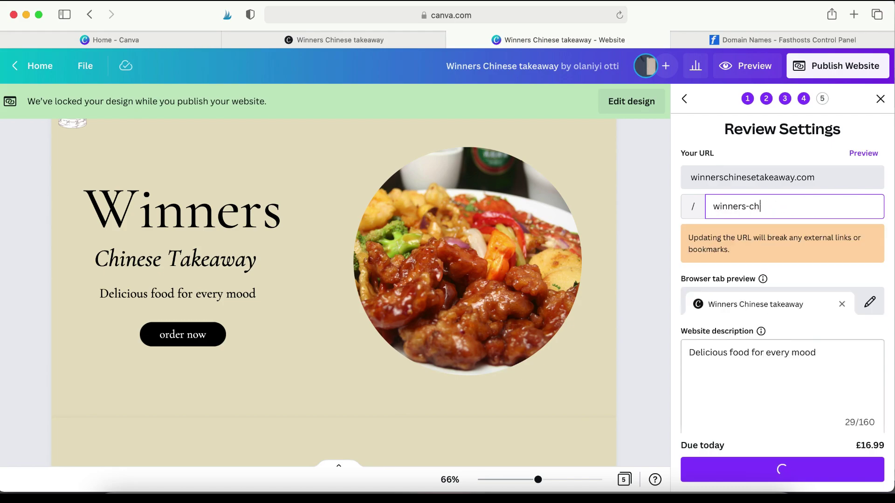
pyautogui.click(862, 157)
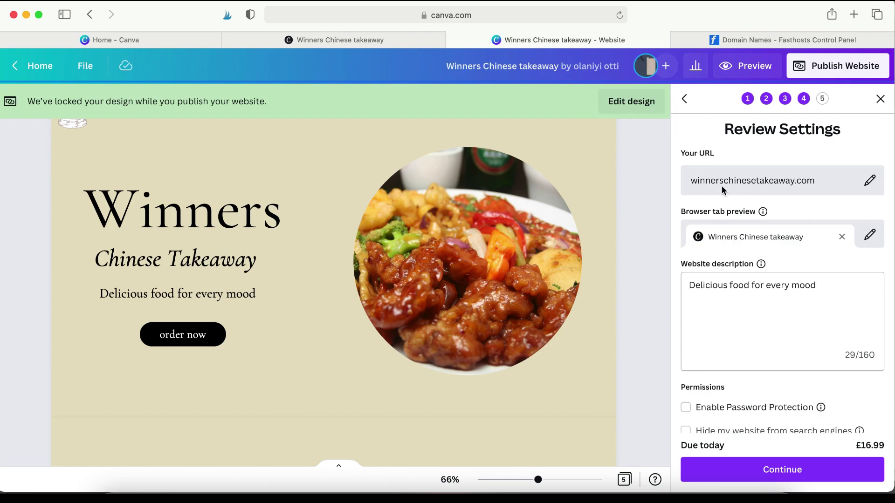
pyautogui.click(869, 181)
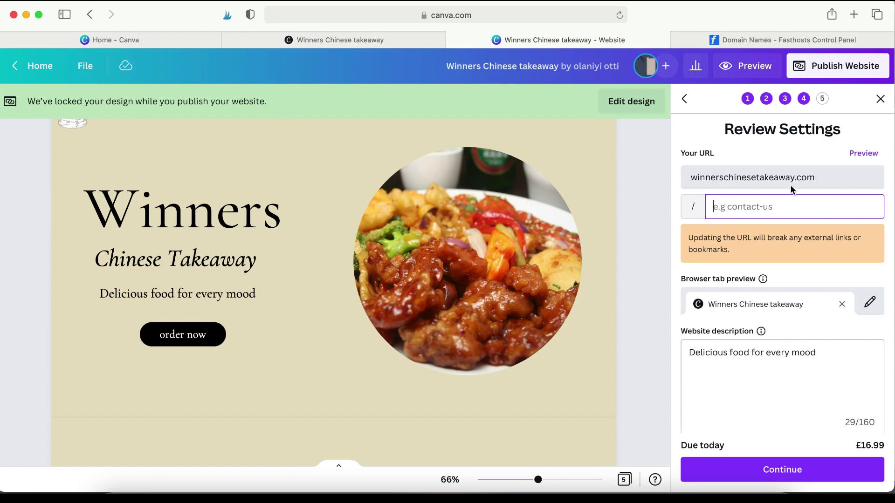
pyautogui.click(855, 155)
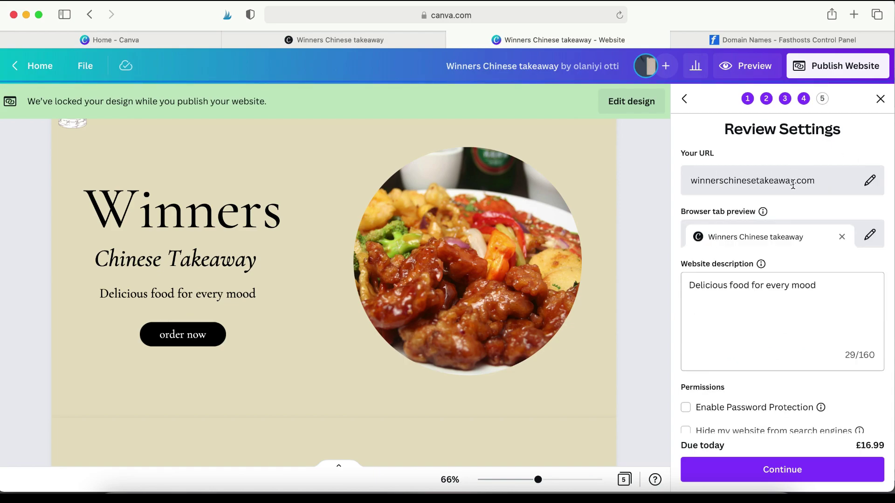
# Step: Edit the 'Winners Chinese takeaway' tab title, keep the default C favicon, and begin the website description
pyautogui.scroll(-1, 774, 233)
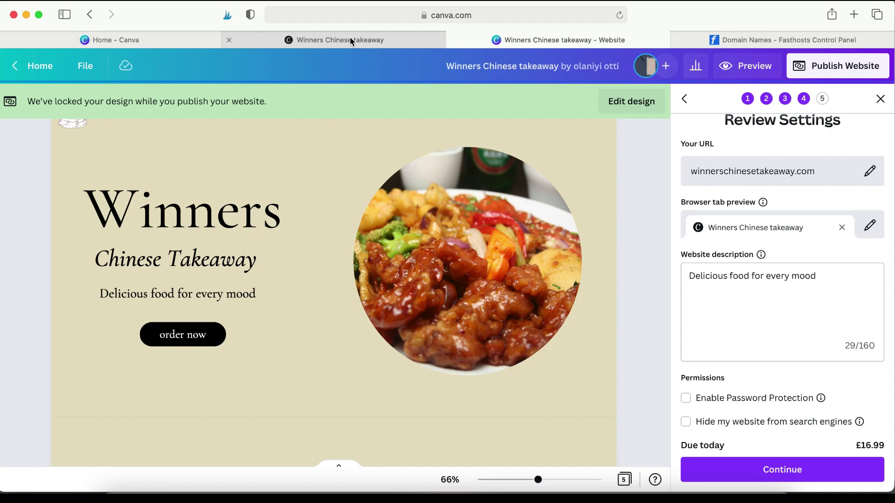
pyautogui.moveTo(350, 40)
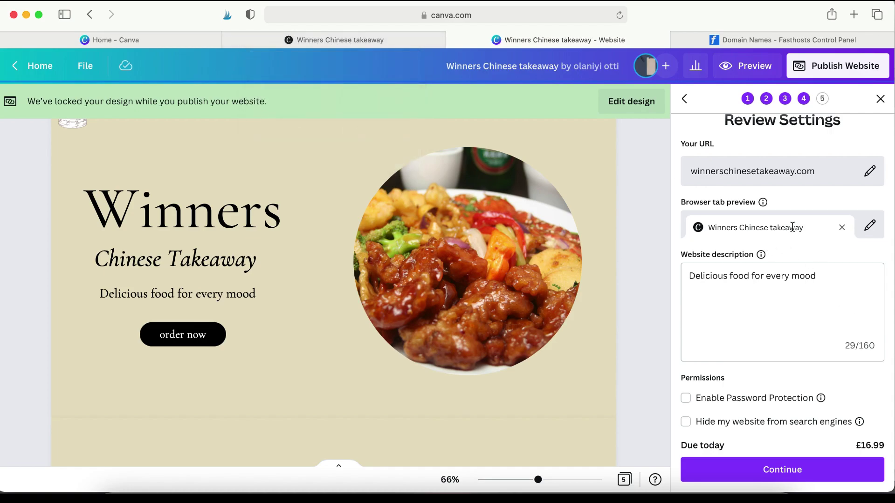
pyautogui.click(870, 226)
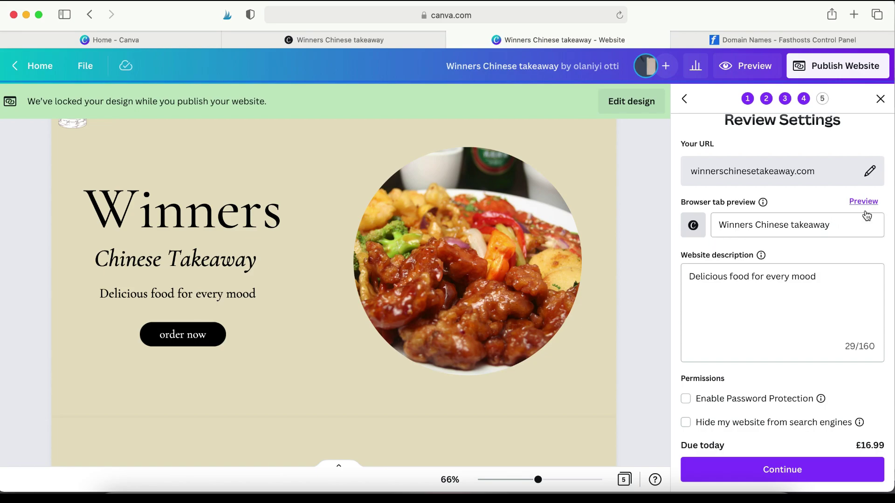
pyautogui.click(692, 227)
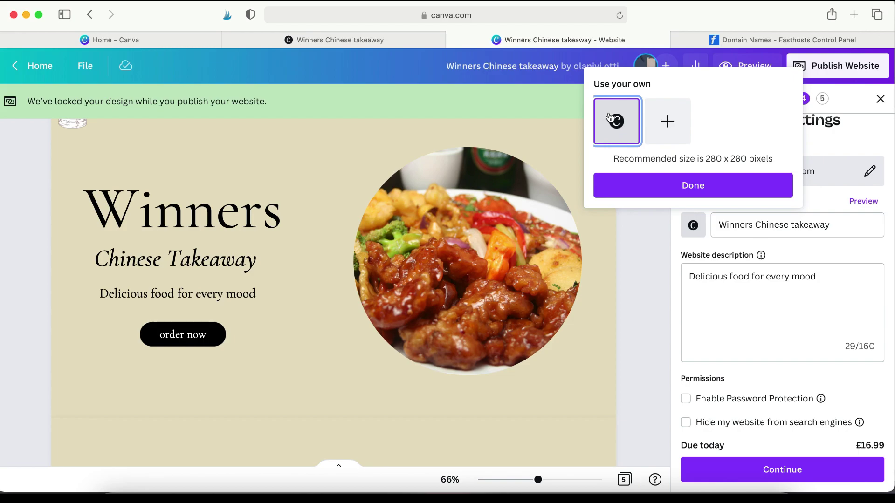
pyautogui.click(674, 186)
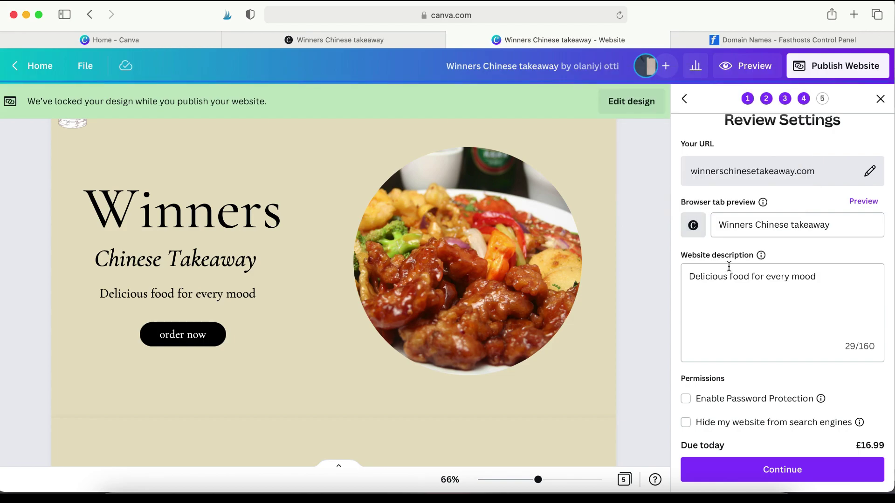
pyautogui.click(744, 275)
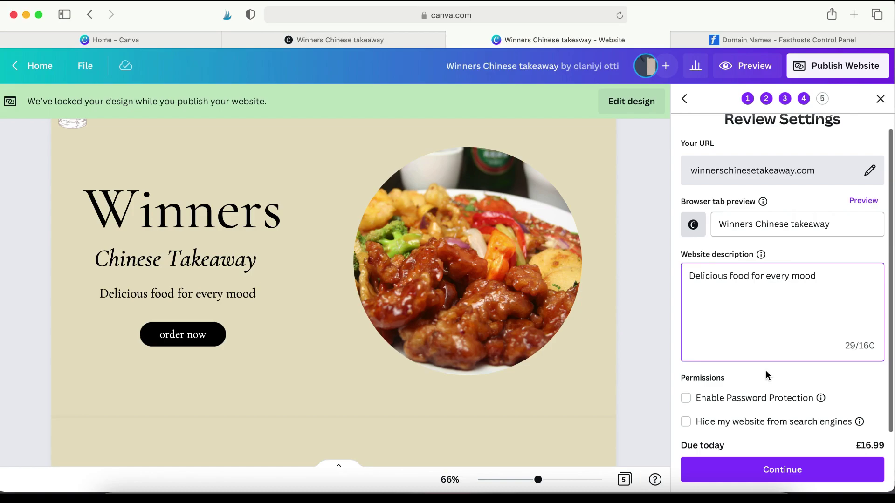
# Step: Continue past the review settings to the Pay and verify step
pyautogui.click(787, 478)
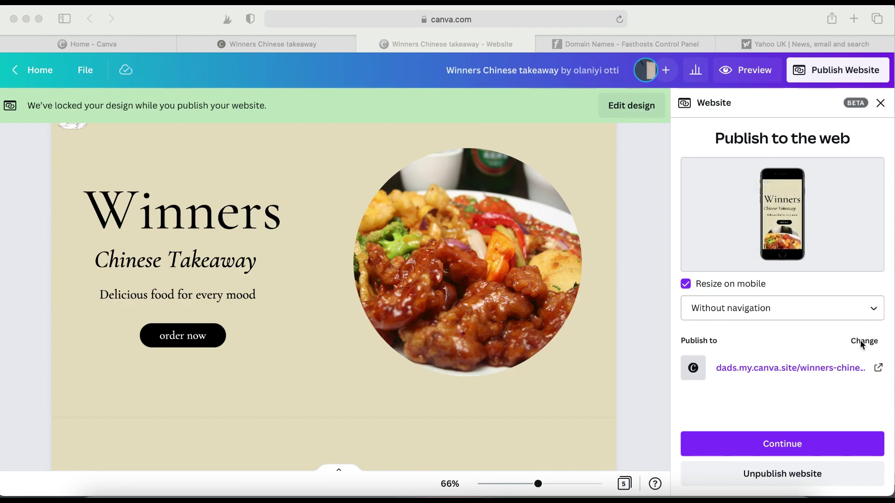
# Step: Choose 'Use my existing domain' and submit myrandomjottings.com as the domain to connect
pyautogui.click(861, 342)
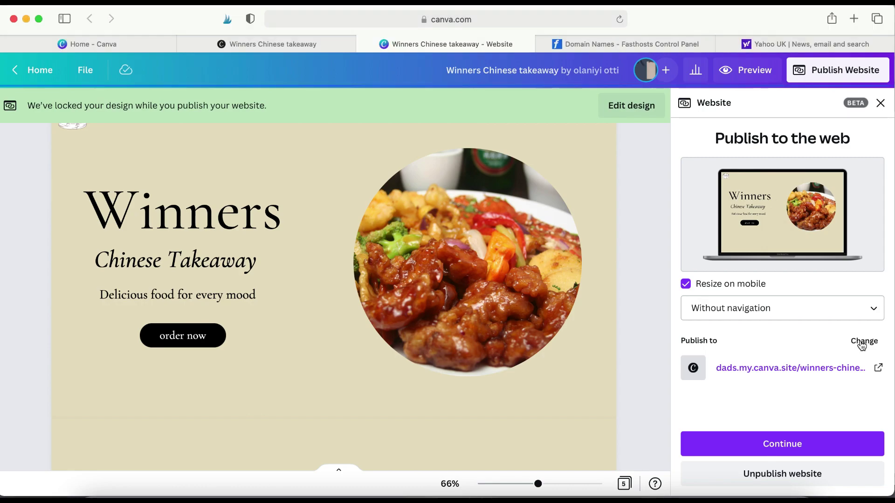
pyautogui.click(861, 342)
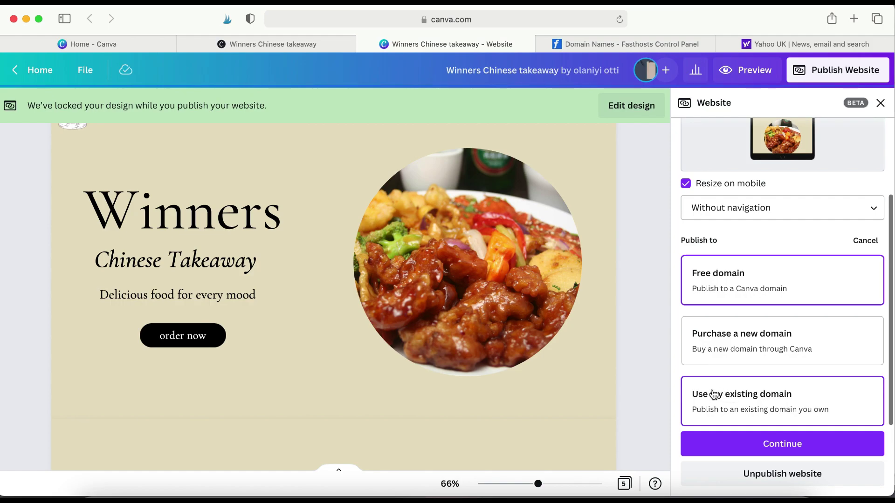
pyautogui.click(745, 398)
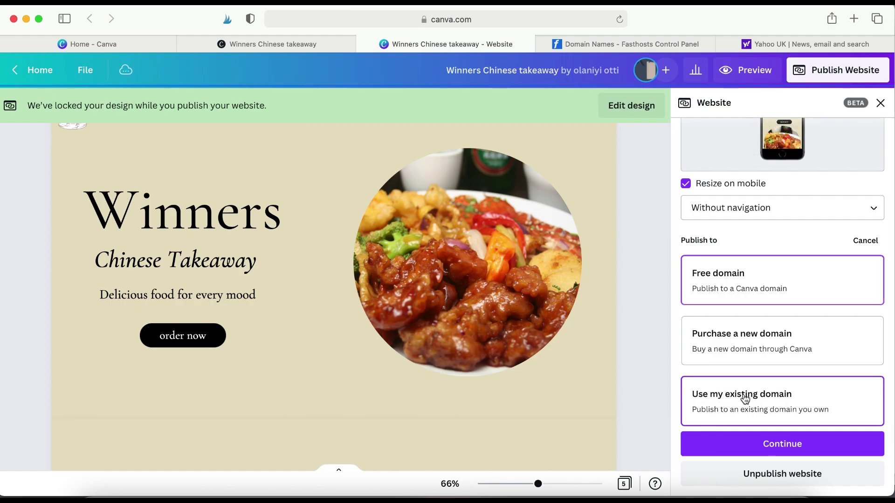
pyautogui.click(773, 448)
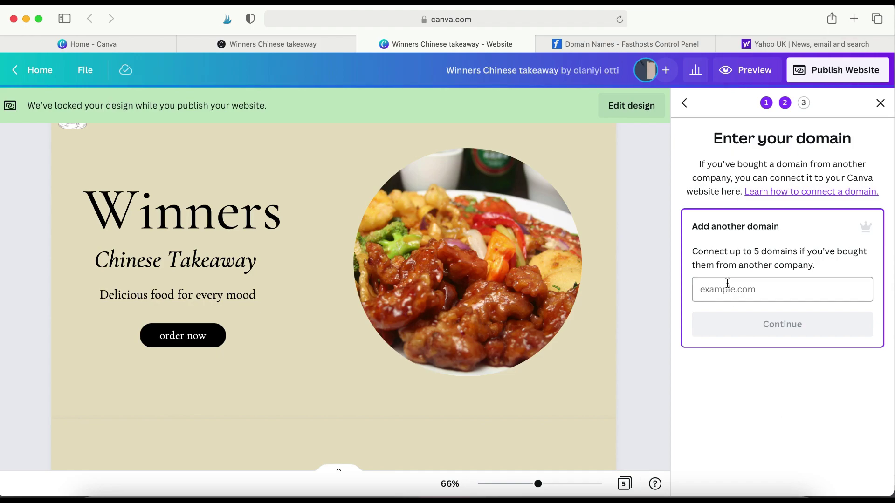
pyautogui.click(727, 286)
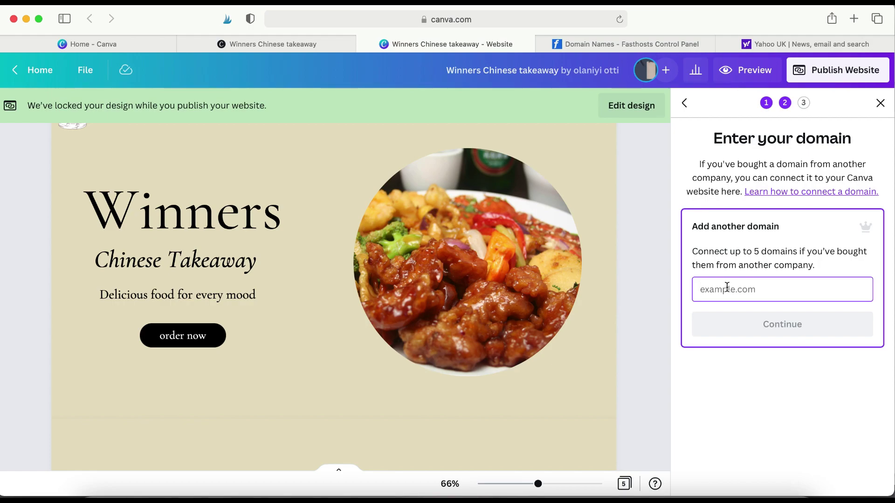
pyautogui.write('my')
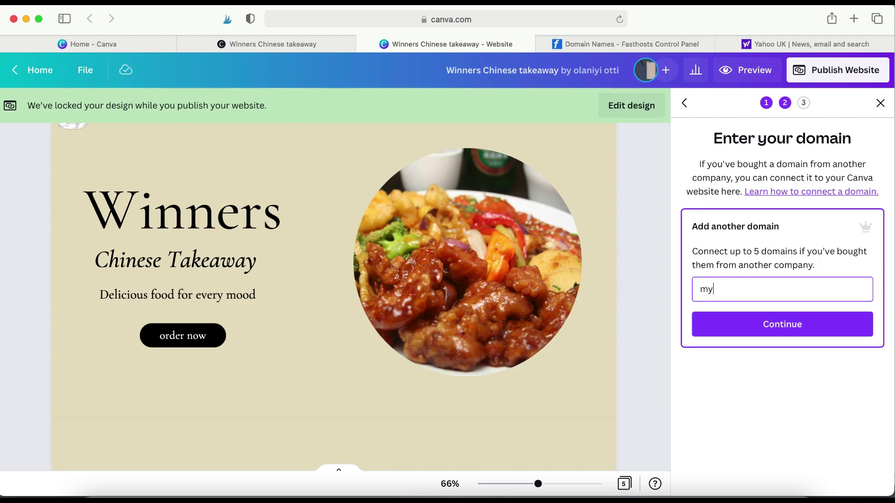
pyautogui.write('randomjottings.com')
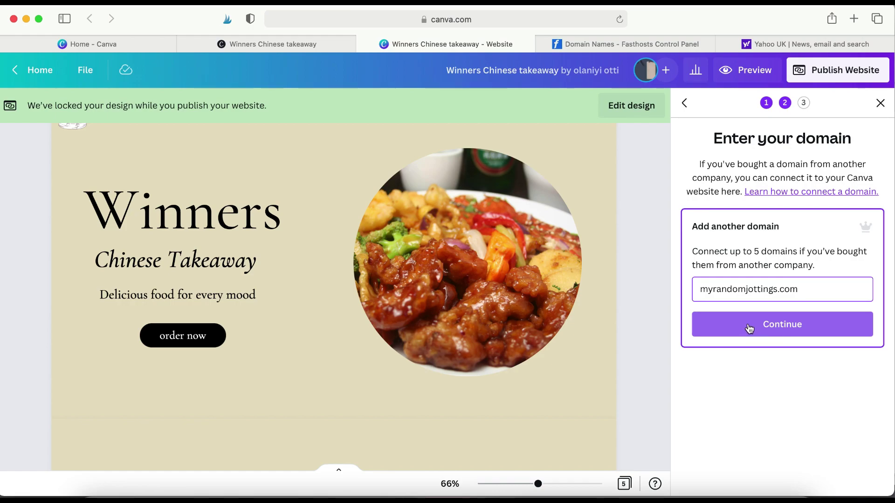
pyautogui.click(749, 329)
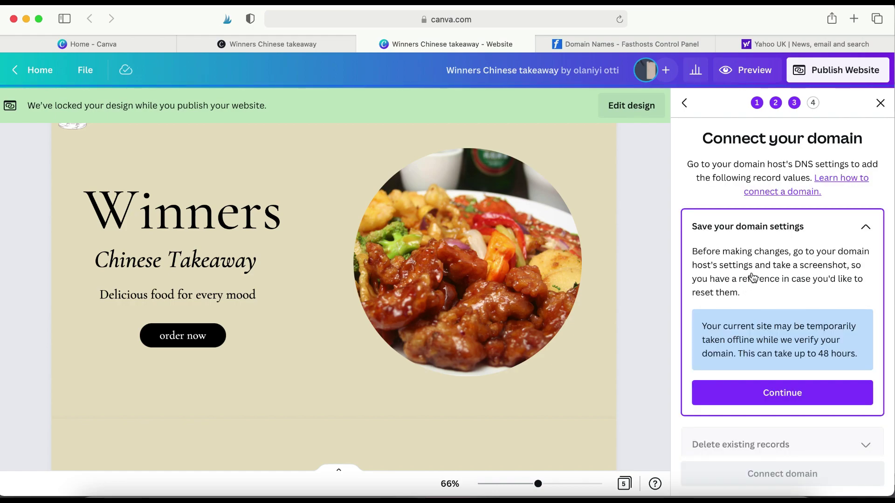
# Step: Mark 'Save your domain settings' as done, then switch to the Fasthosts domain list
pyautogui.scroll(-5, 754, 278)
pyautogui.scroll(1, 765, 227)
pyautogui.scroll(2, 765, 228)
pyautogui.scroll(-1, 762, 264)
pyautogui.scroll(-2, 784, 250)
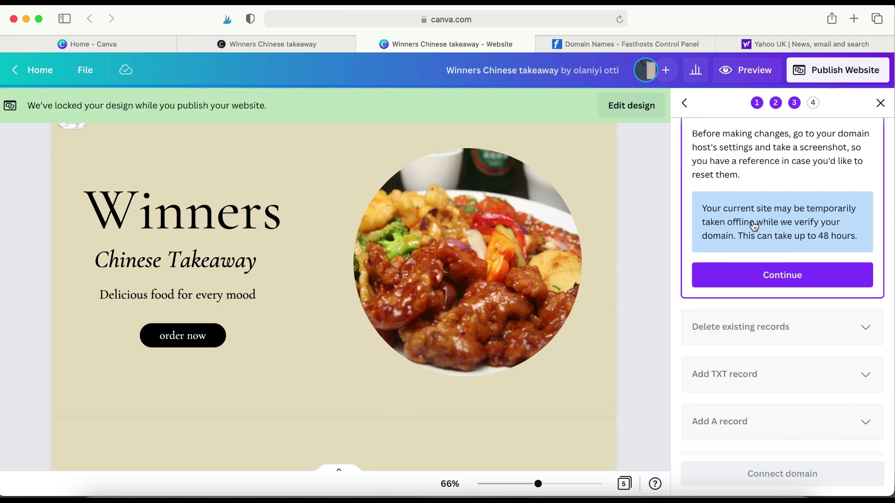
pyautogui.scroll(1, 750, 247)
pyautogui.scroll(-2, 748, 254)
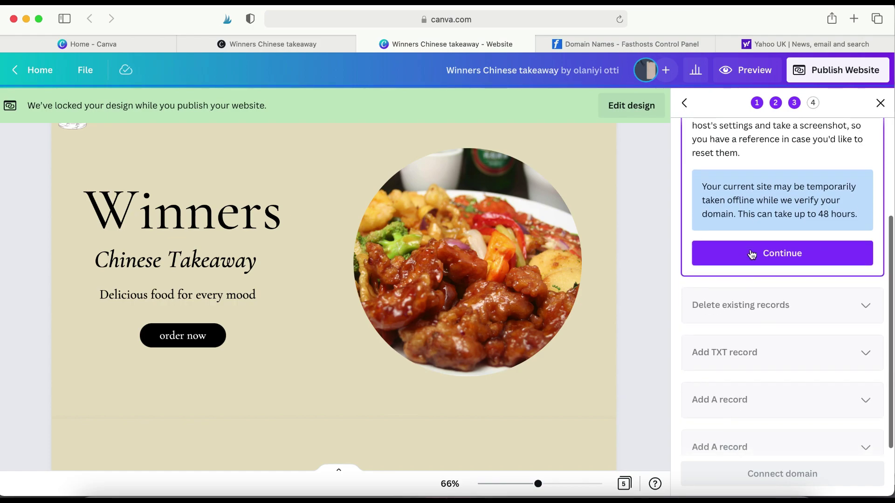
pyautogui.click(782, 254)
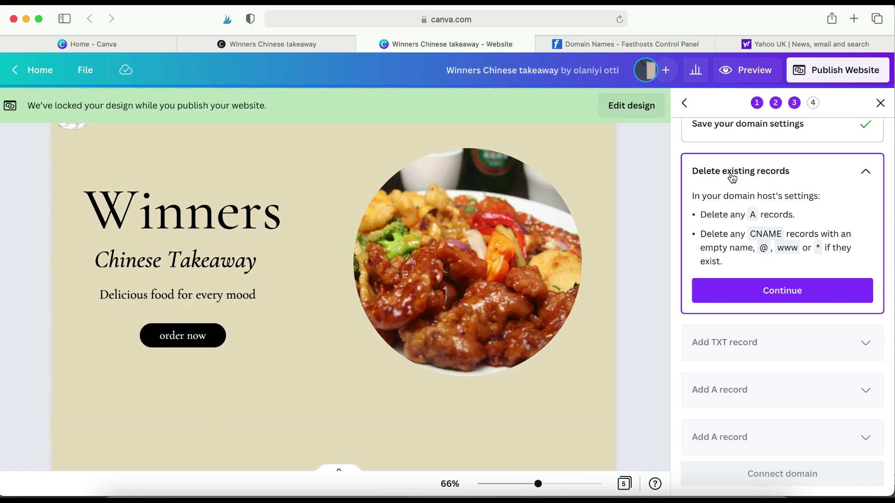
pyautogui.click(668, 48)
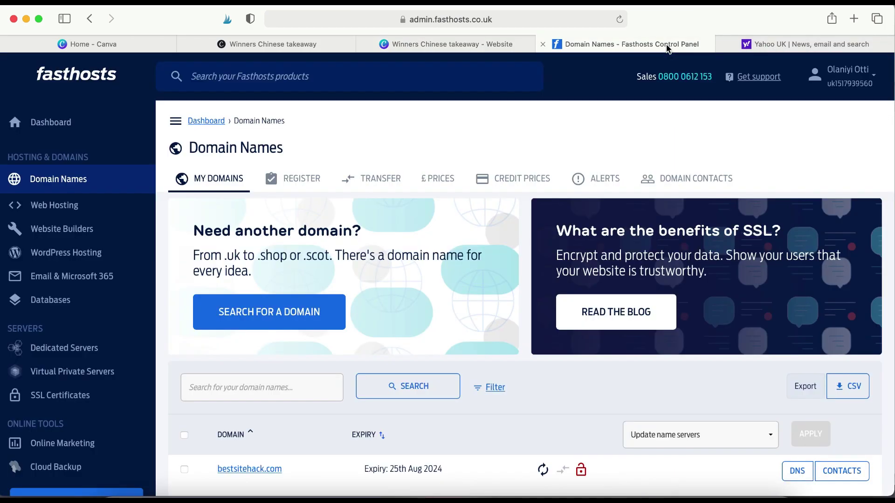
# Step: Reload Fasthosts Domain Names and open the management page for myrandomjottings.com
pyautogui.click(77, 181)
pyautogui.scroll(-10, 257, 253)
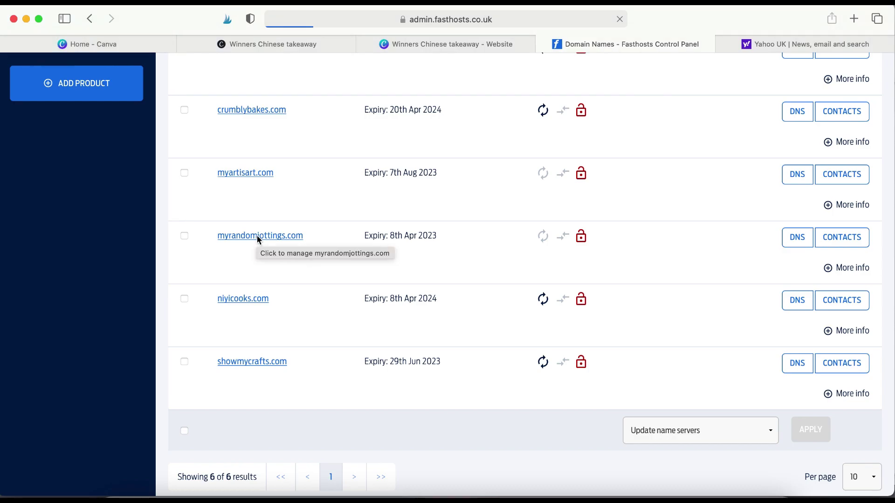
pyautogui.scroll(-10, 257, 235)
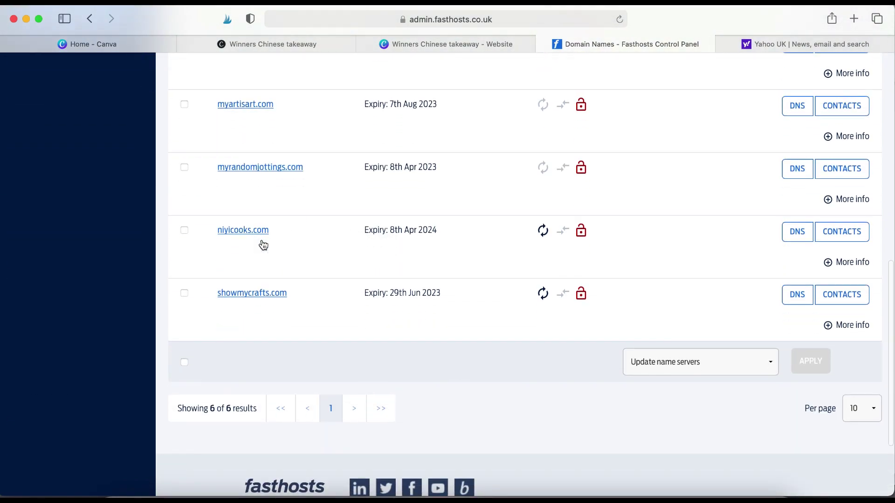
pyautogui.click(257, 166)
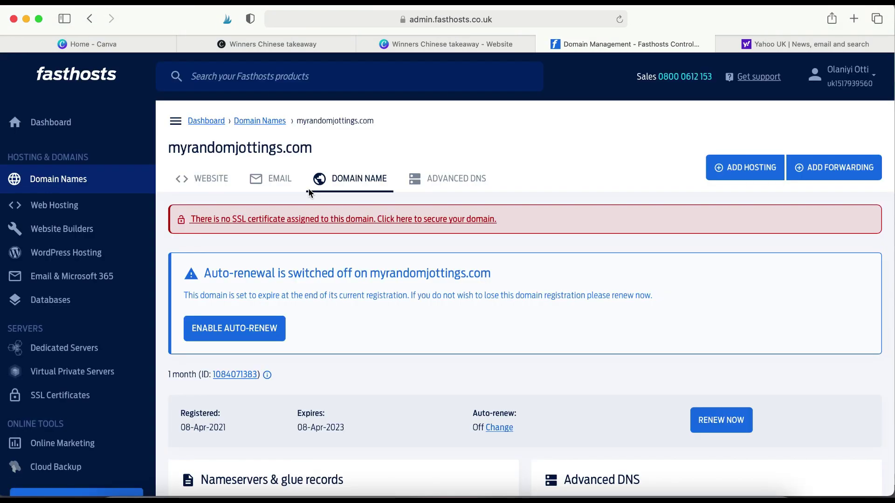
pyautogui.scroll(-5, 309, 192)
pyautogui.scroll(-5, 309, 192)
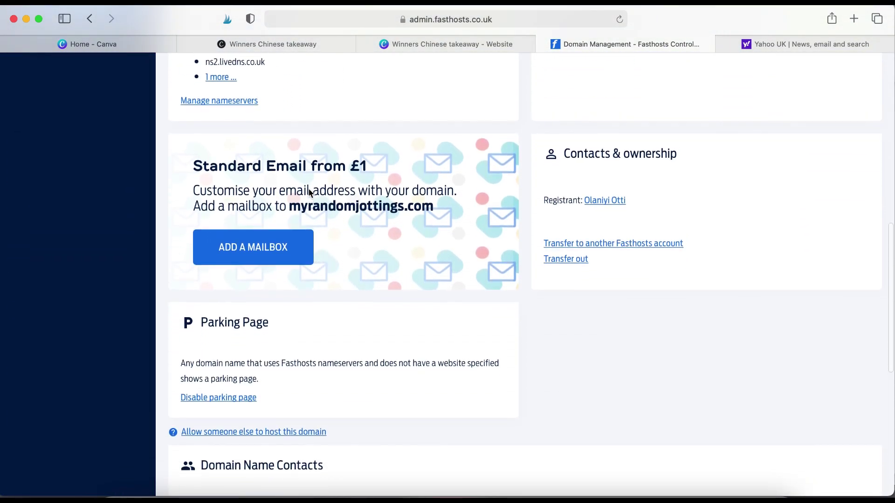
pyautogui.scroll(2, 451, 119)
pyautogui.scroll(3, 561, 202)
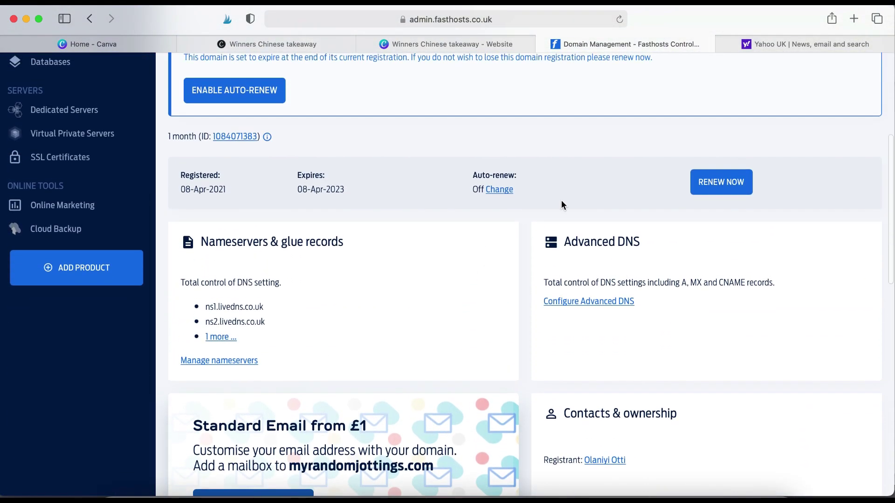
# Step: Open Advanced DNS, confirm there are no A or CNAME records, then return to Canva
pyautogui.click(589, 302)
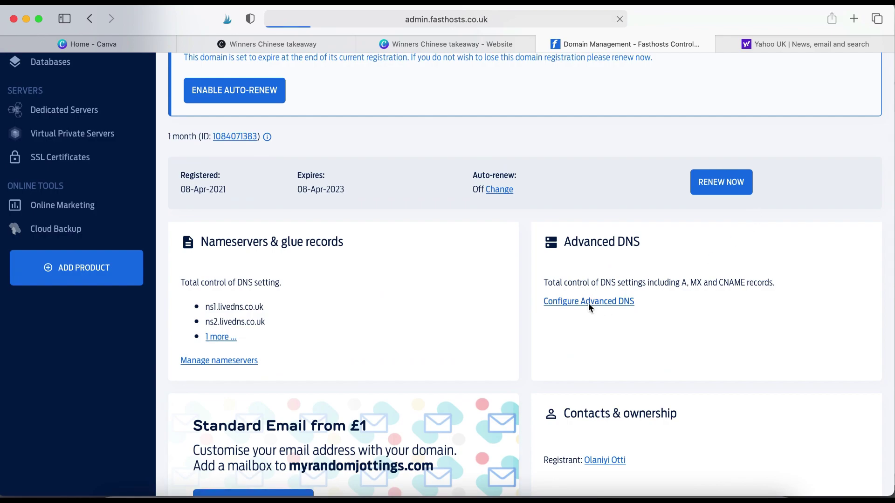
pyautogui.scroll(-4, 574, 305)
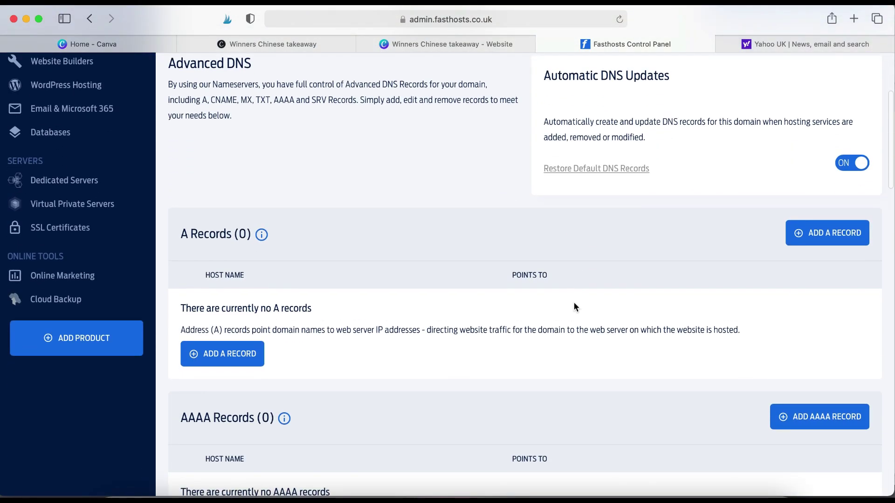
pyautogui.scroll(-7, 574, 306)
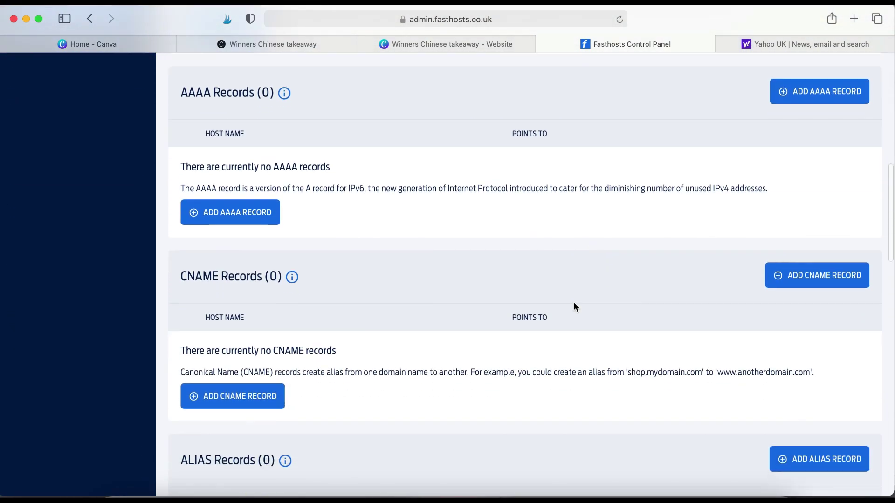
pyautogui.scroll(-8, 575, 306)
pyautogui.scroll(4, 575, 306)
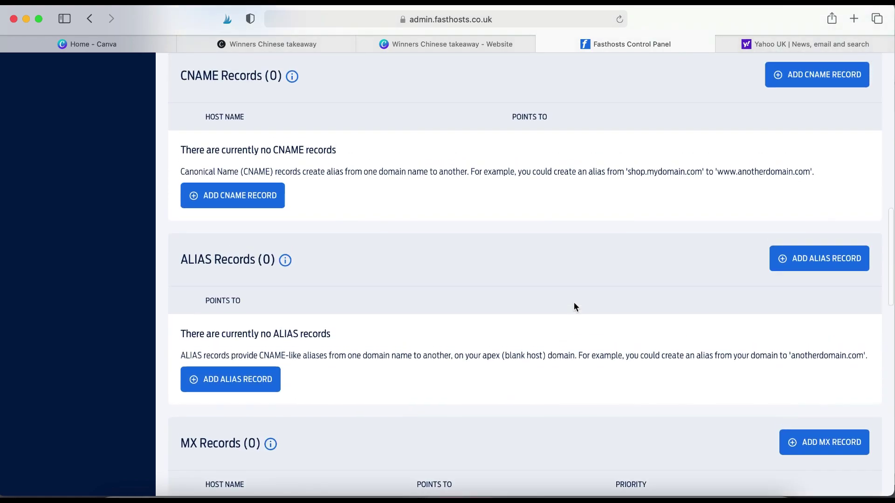
pyautogui.scroll(8, 575, 306)
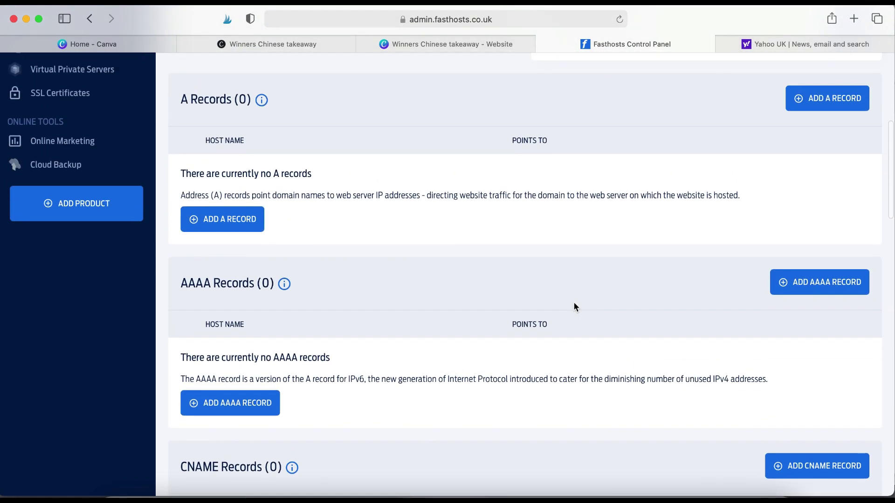
pyautogui.click(461, 41)
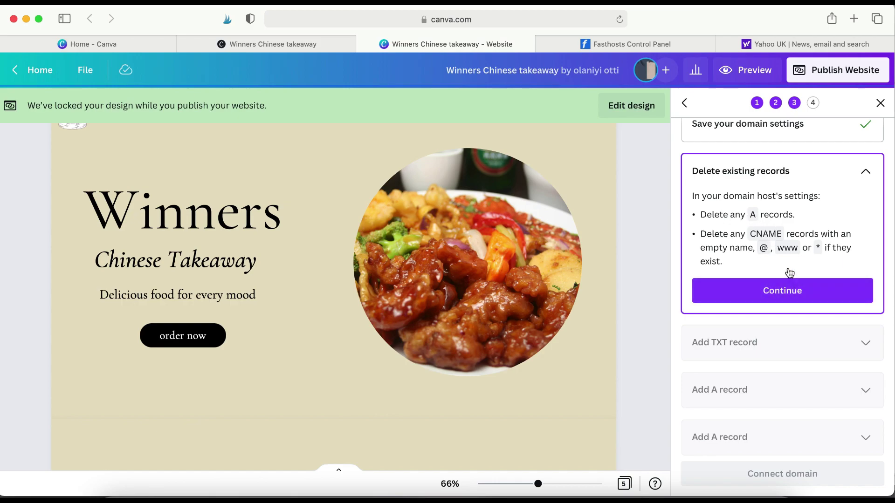
# Step: Mark the 'Delete existing records' step as done
pyautogui.click(779, 294)
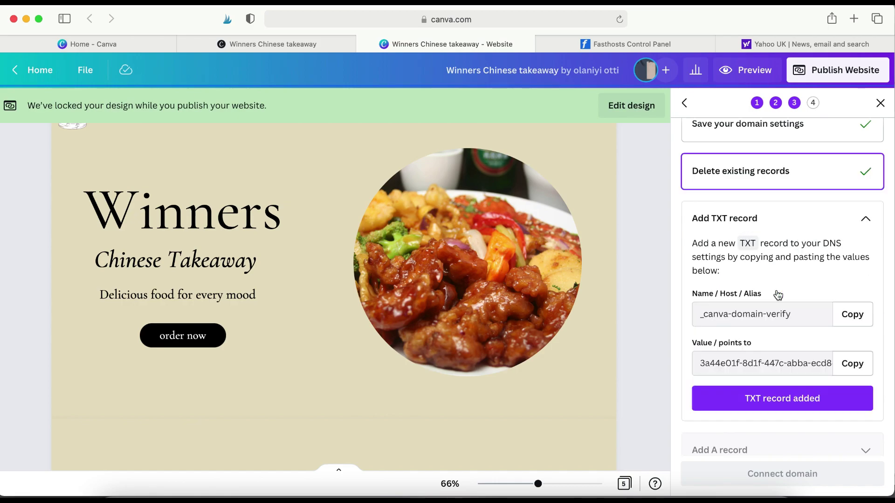
pyautogui.scroll(1, 777, 294)
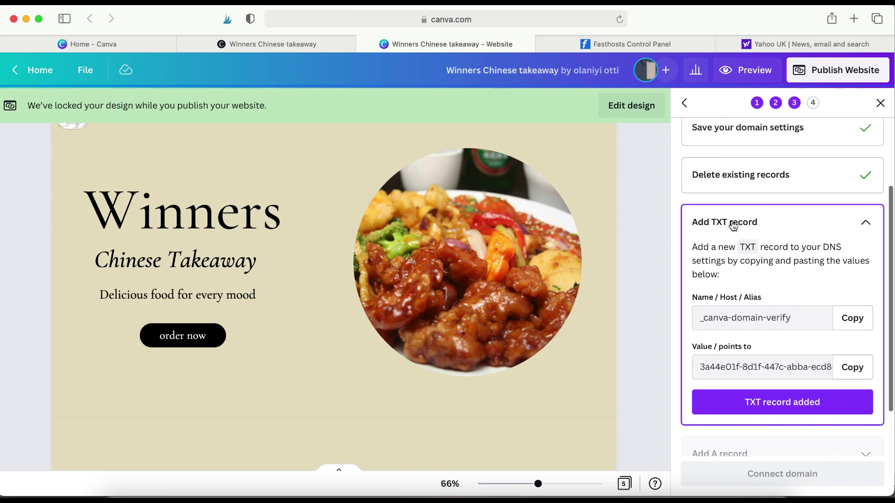
pyautogui.scroll(-1, 758, 250)
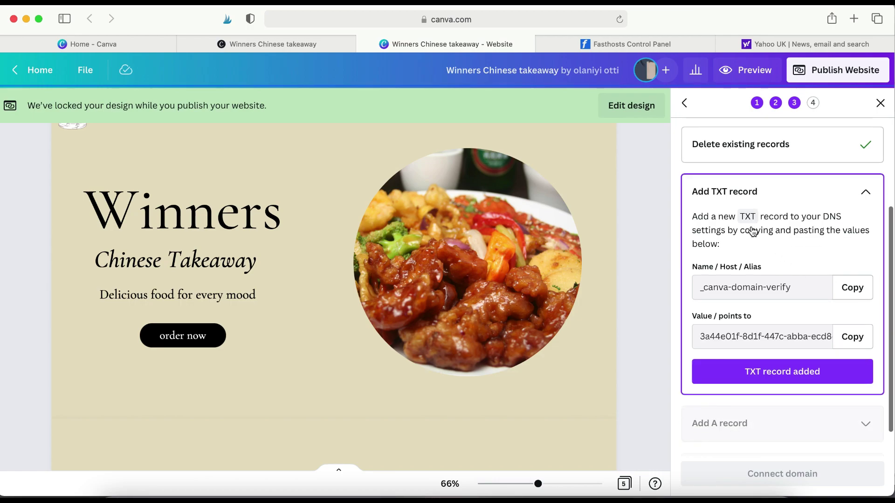
pyautogui.scroll(1, 753, 233)
# Step: Expand 'Add TXT record' and copy the record name _canva-domain-verify
pyautogui.click(861, 228)
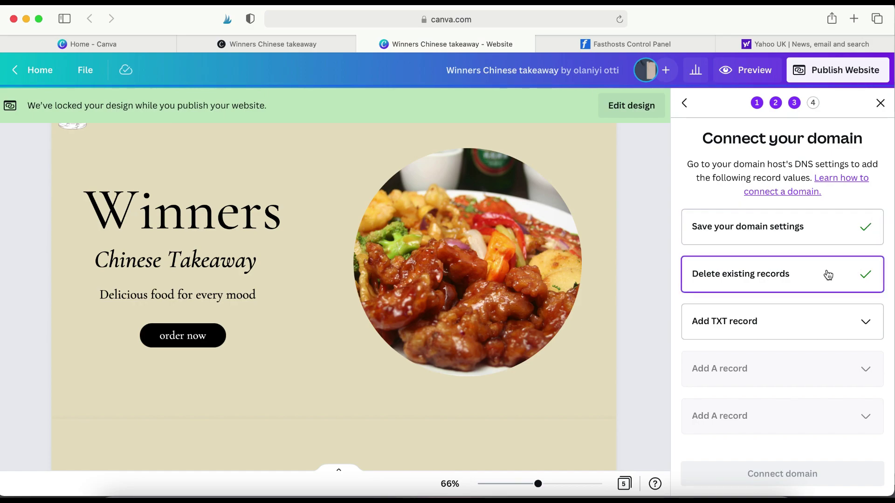
pyautogui.click(820, 330)
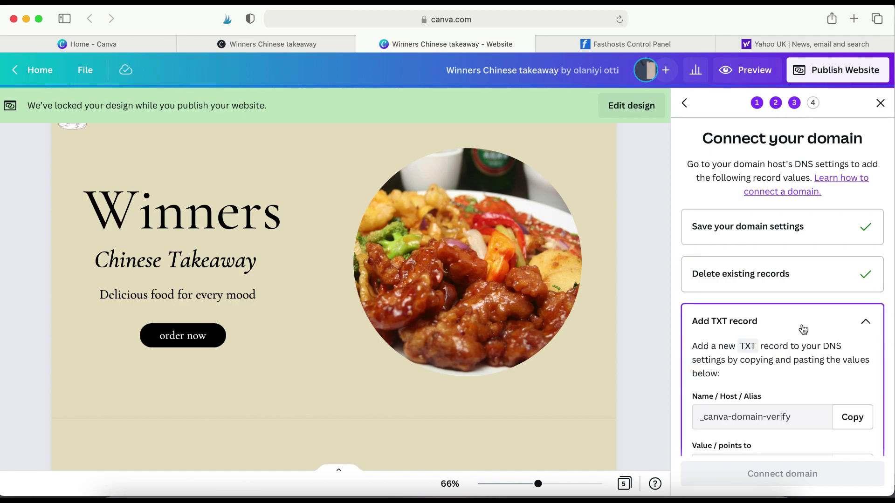
pyautogui.scroll(-5, 791, 328)
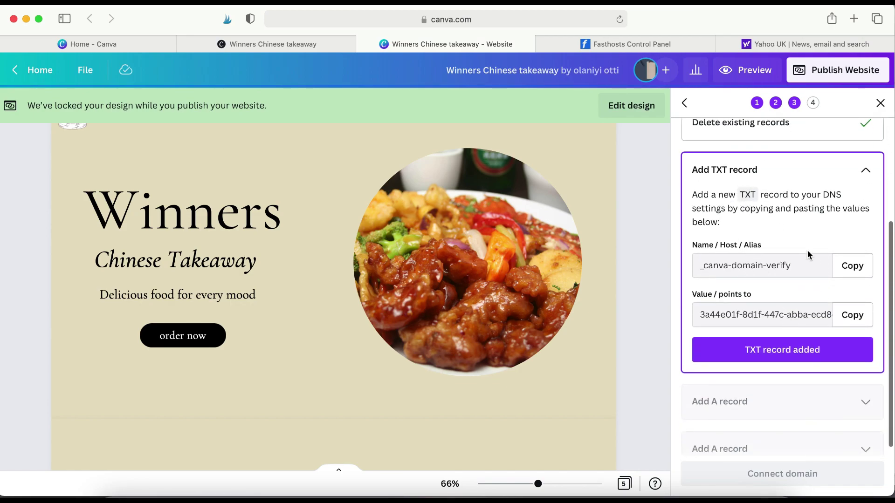
pyautogui.click(849, 270)
# Step: Start a new Fasthosts TXT record with host name _canva-domain-verify
pyautogui.click(559, 44)
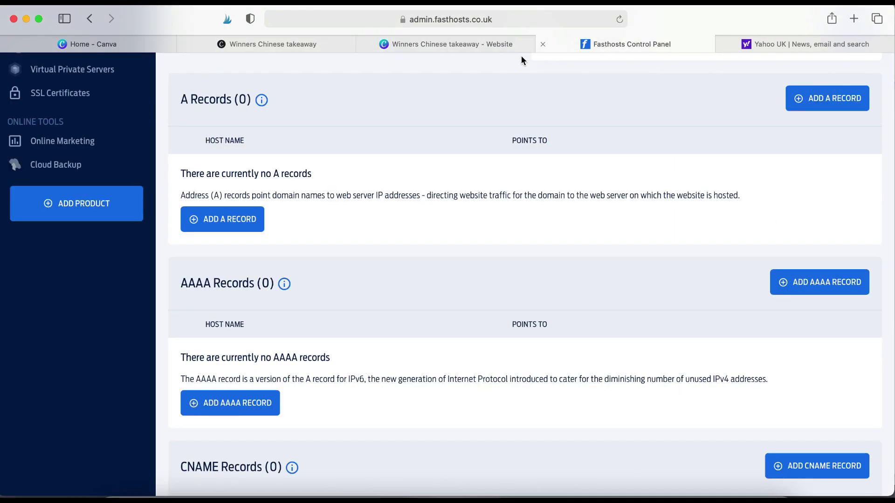
pyautogui.scroll(2, 402, 215)
pyautogui.scroll(-10, 403, 215)
pyautogui.scroll(-14, 403, 216)
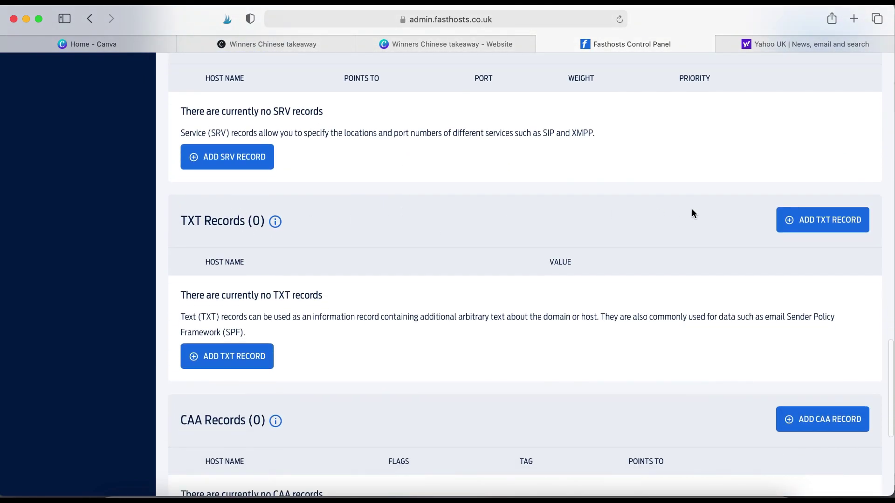
pyautogui.click(822, 224)
pyautogui.click(440, 248)
pyautogui.press('super+v')
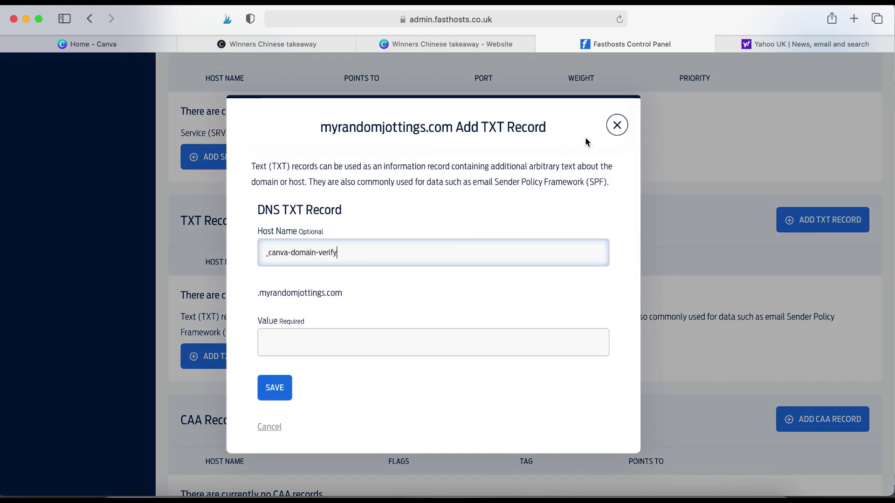
# Step: Copy Canva's verification value into the TXT record's Value and save the record
pyautogui.click(407, 44)
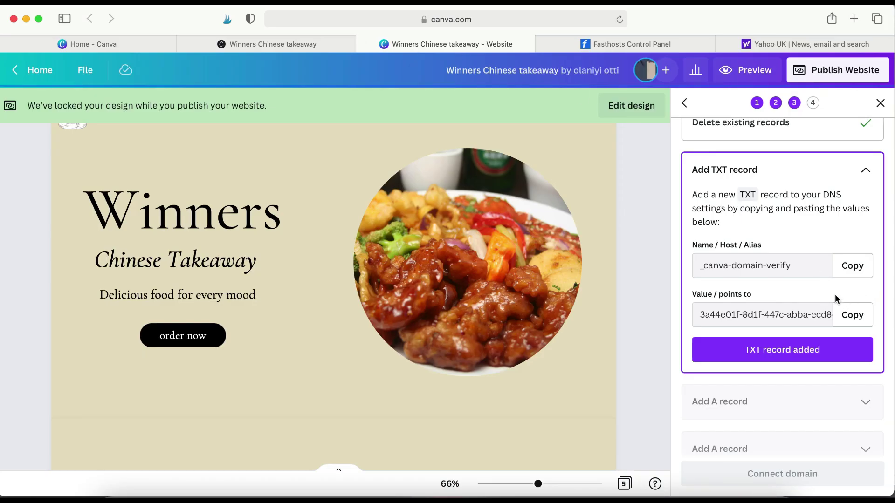
pyautogui.click(855, 320)
pyautogui.click(592, 43)
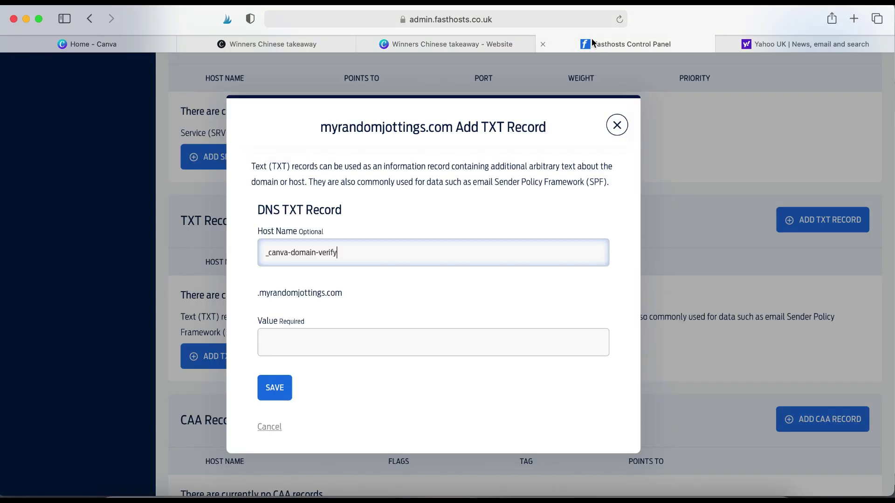
pyautogui.click(345, 347)
pyautogui.press('super+v')
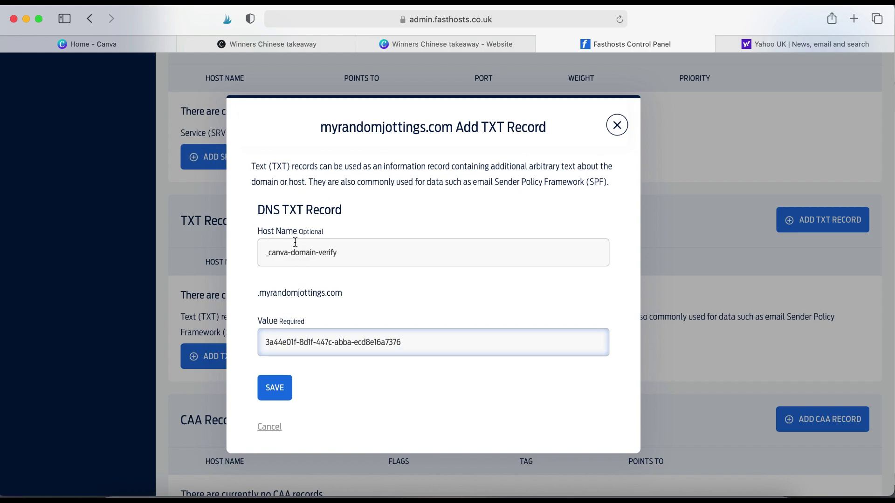
pyautogui.scroll(1, 308, 261)
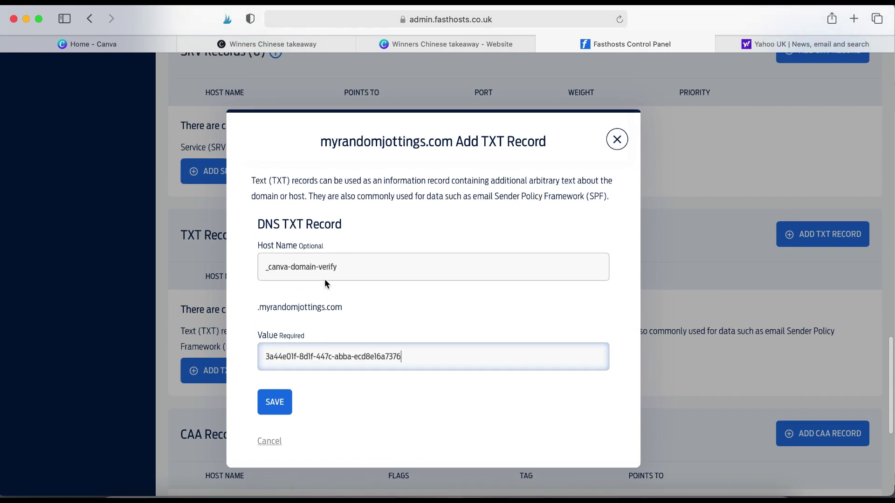
pyautogui.click(280, 404)
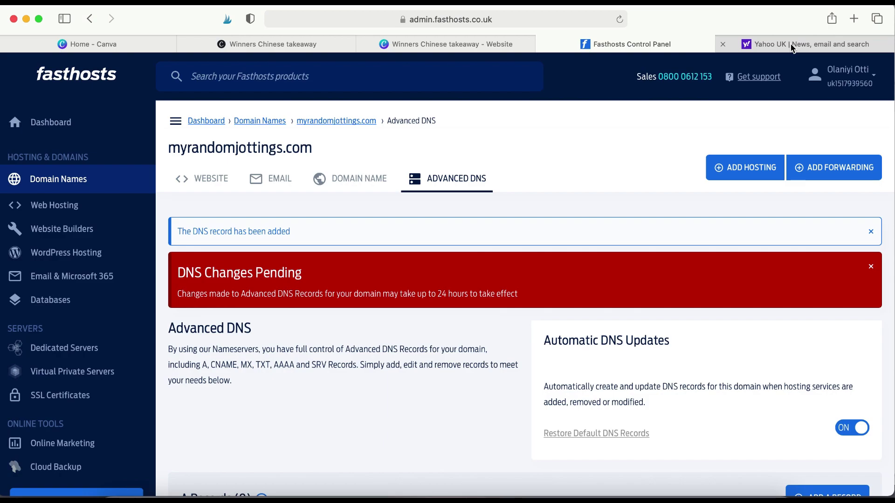
# Step: Tick off Canva's TXT record step, copy the @ A record host, and return to Fasthosts' A Records
pyautogui.click(435, 42)
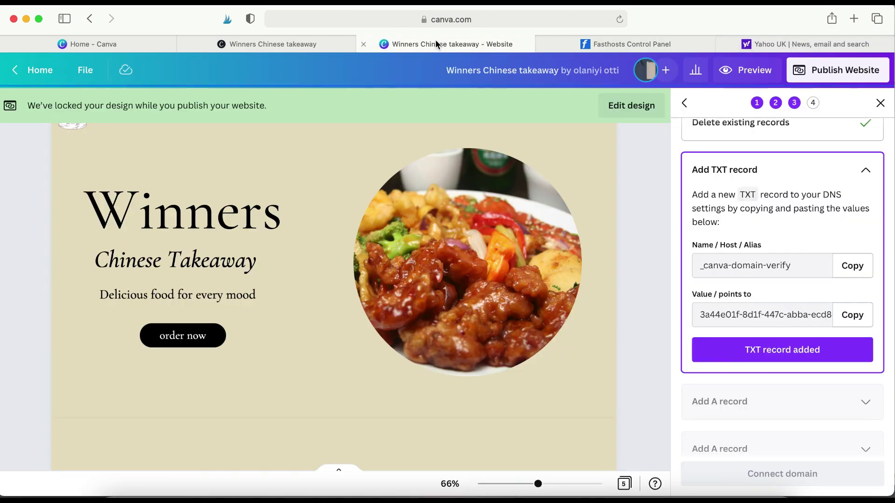
pyautogui.click(827, 341)
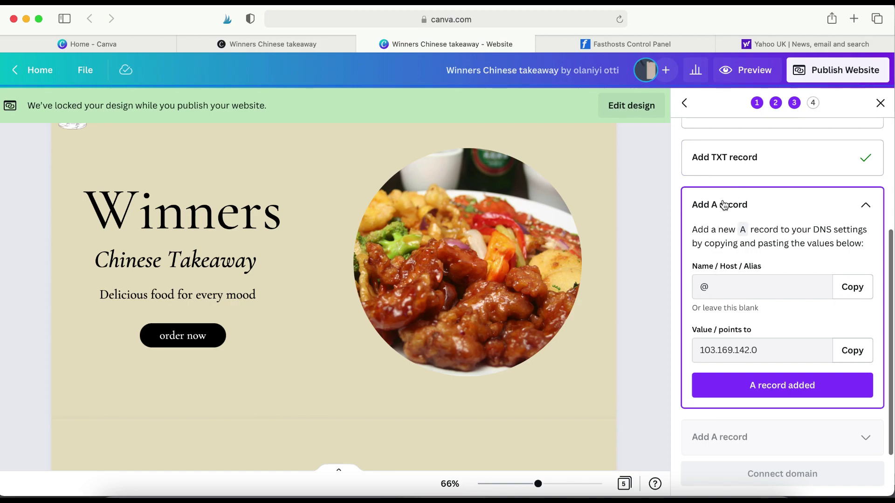
pyautogui.click(856, 288)
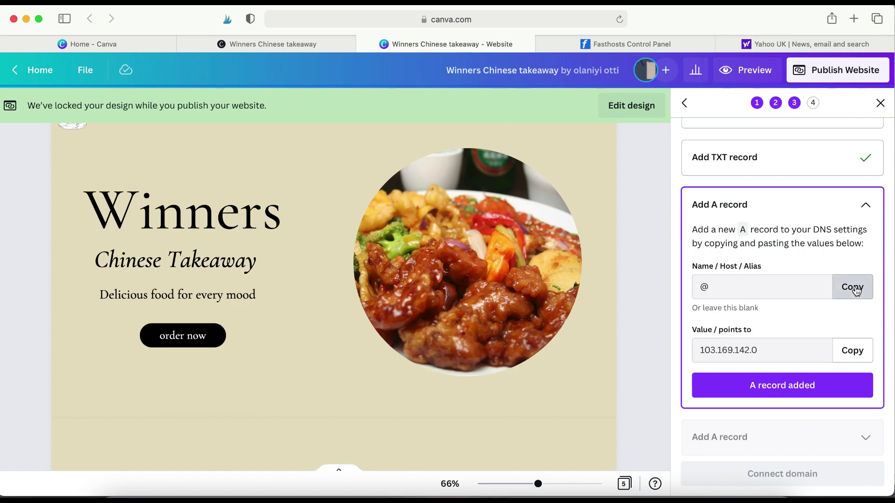
pyautogui.click(579, 46)
pyautogui.scroll(-10, 411, 278)
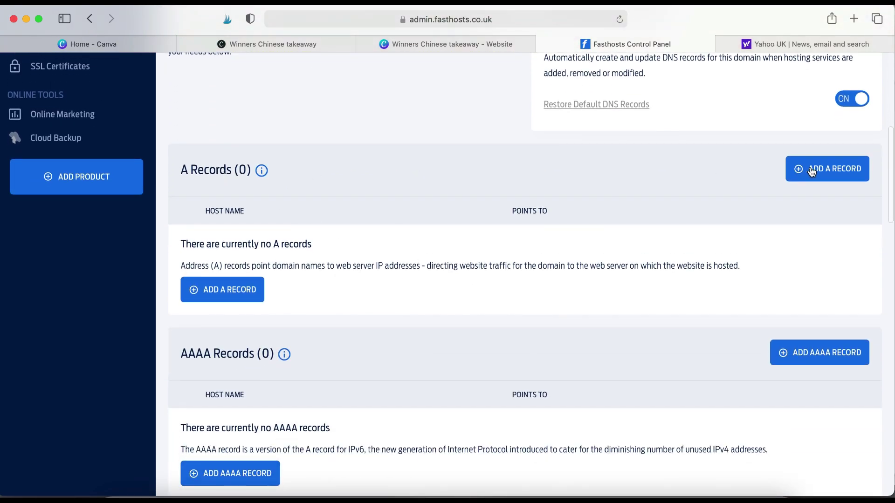
# Step: Start a new Fasthosts A record with host @ and copy 103.169.142.0 from Canva
pyautogui.click(843, 170)
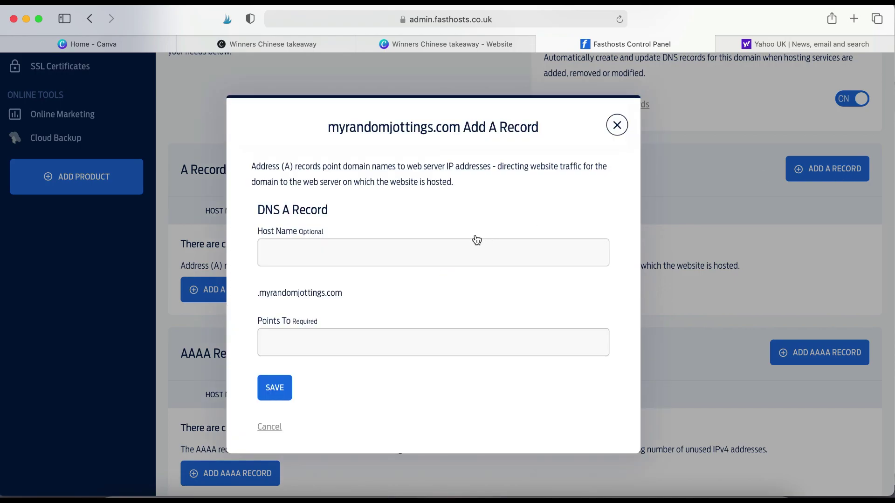
pyautogui.click(459, 243)
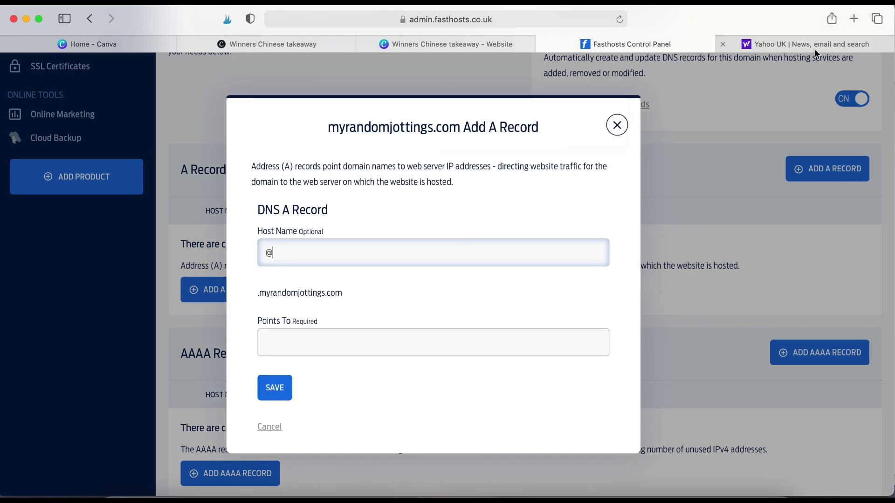
pyautogui.click(487, 44)
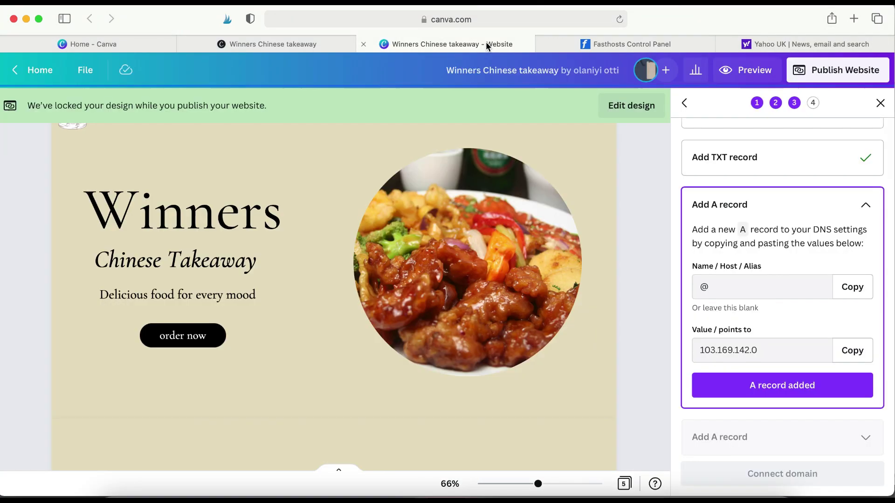
pyautogui.click(852, 351)
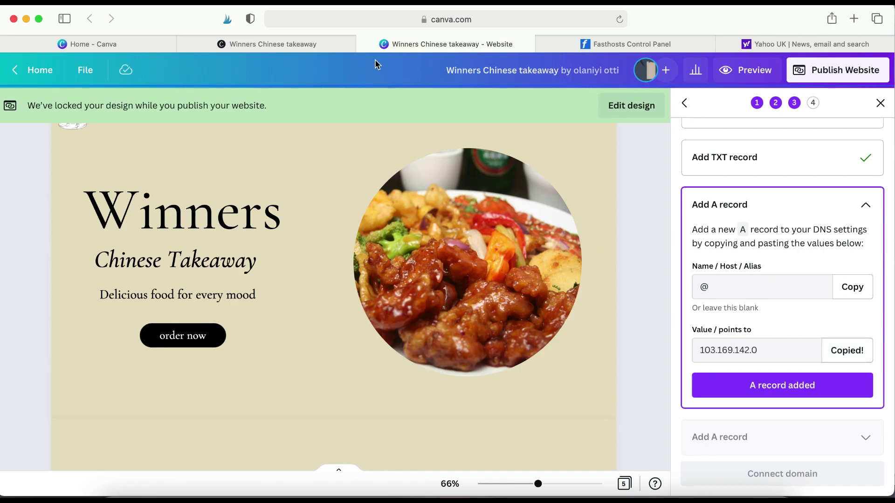
pyautogui.click(299, 40)
pyautogui.click(480, 44)
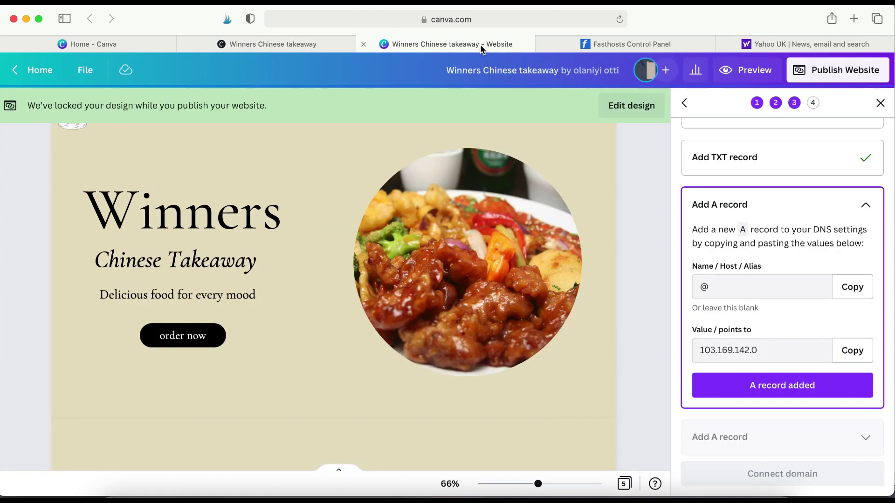
pyautogui.click(617, 44)
# Step: Set Points To 103.169.142.0, save the @ A record, and tick that step in Canva
pyautogui.click(407, 331)
pyautogui.press('super+v')
pyautogui.click(284, 395)
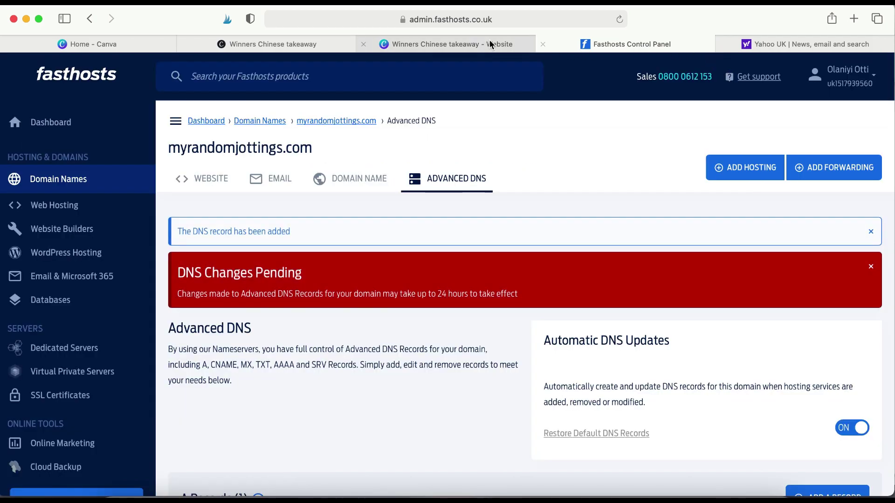
pyautogui.click(485, 44)
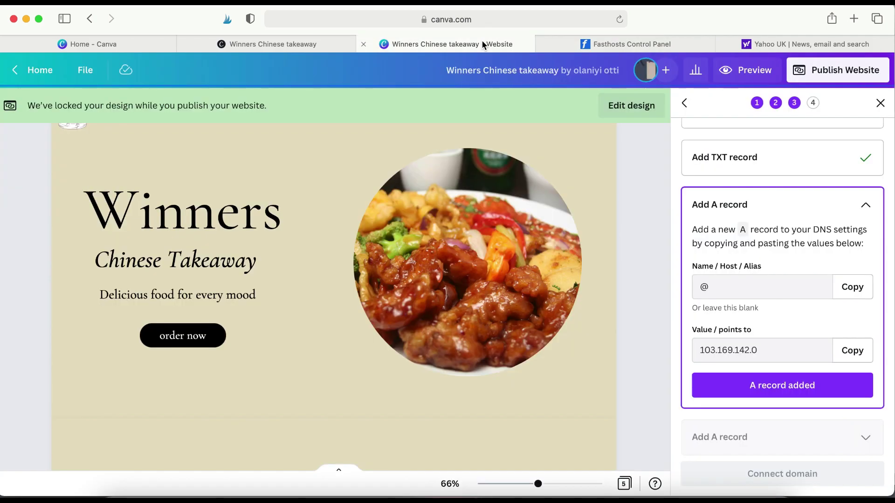
pyautogui.click(792, 380)
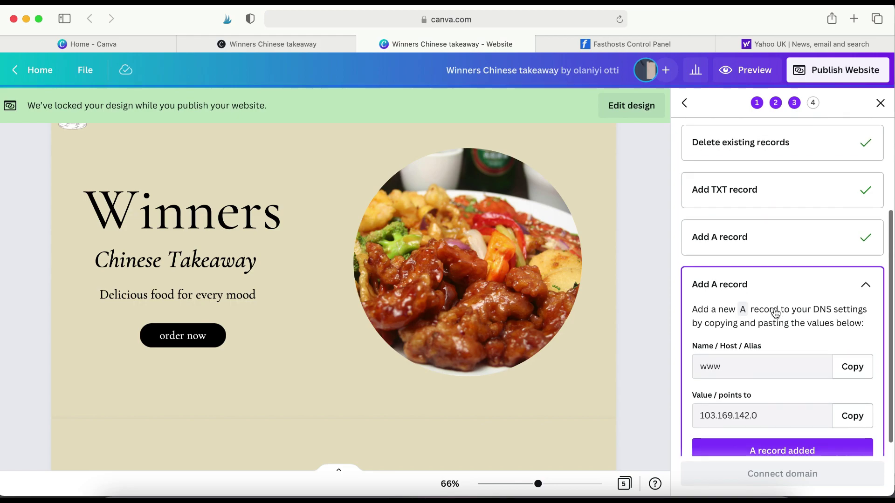
pyautogui.scroll(2, 775, 313)
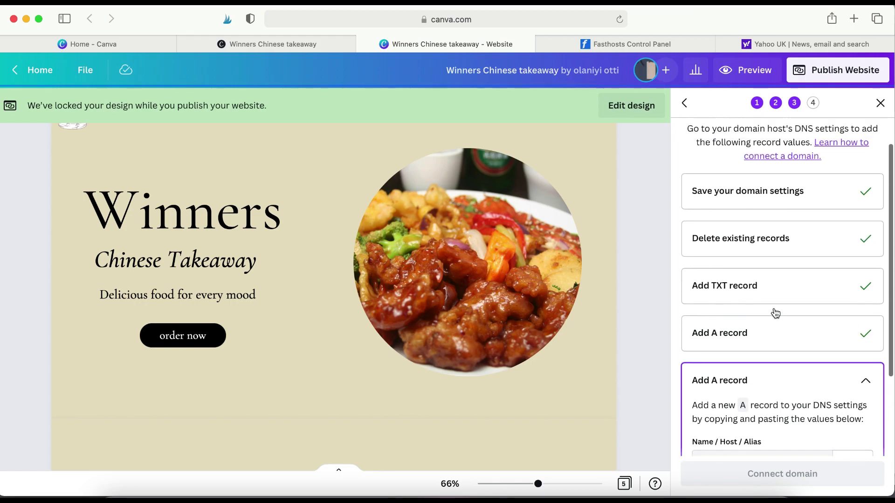
pyautogui.click(853, 402)
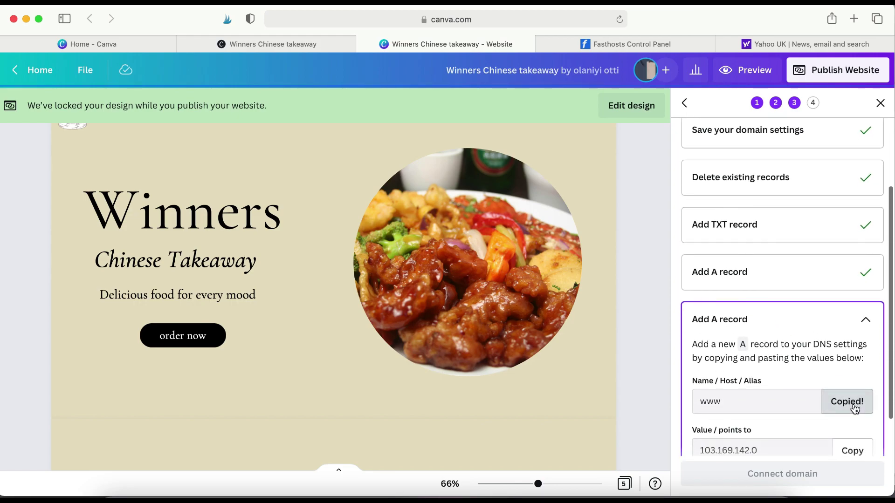
pyautogui.click(594, 44)
pyautogui.scroll(-3, 721, 297)
pyautogui.scroll(-8, 720, 292)
pyautogui.scroll(4, 721, 292)
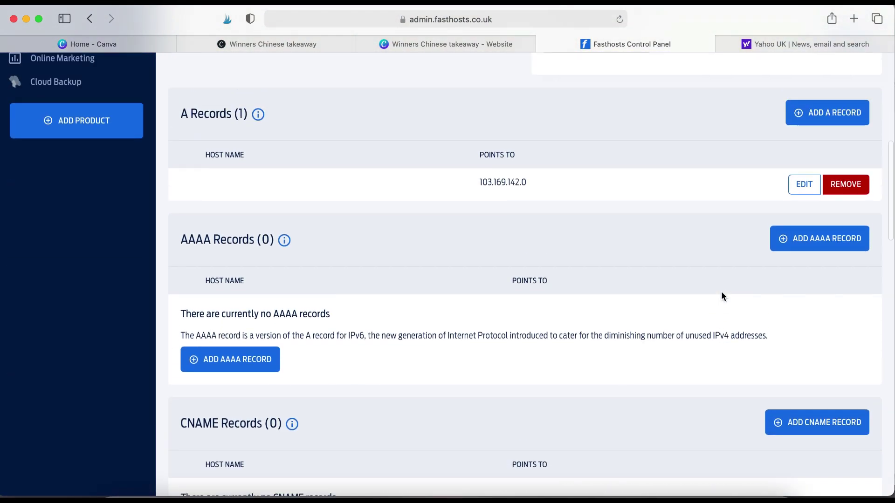
pyautogui.click(832, 196)
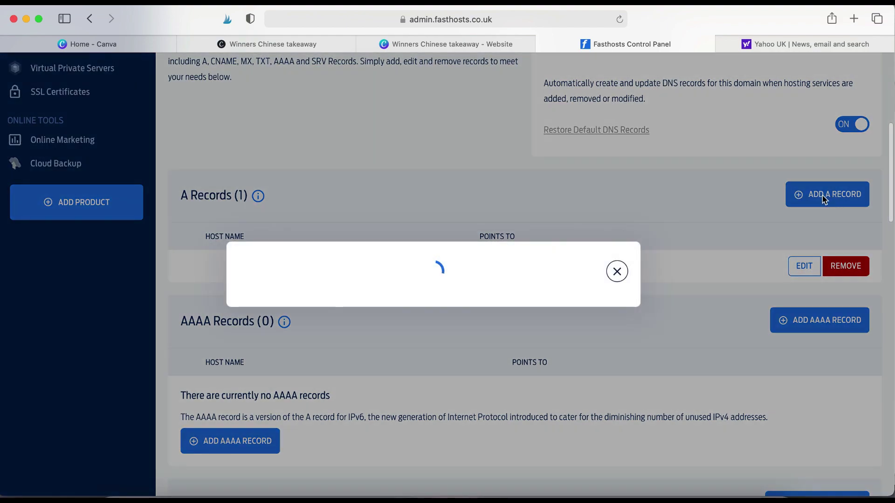
pyautogui.click(394, 248)
pyautogui.write('www')
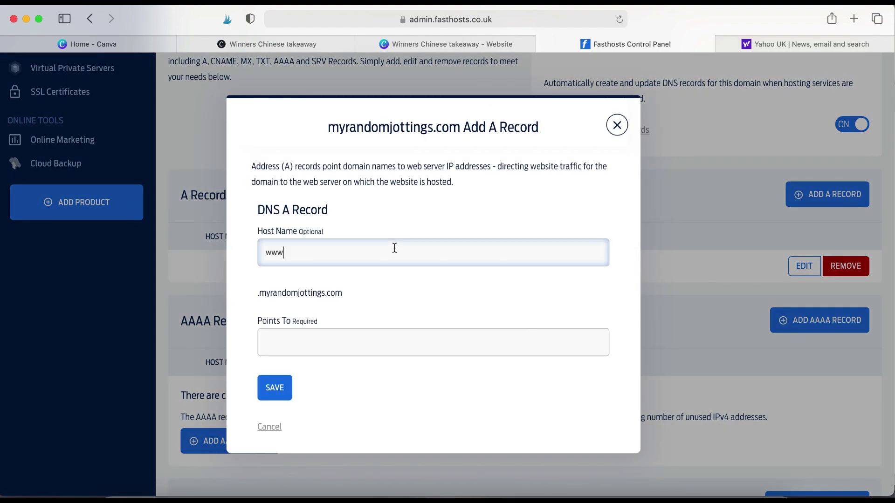
# Step: Point the www A record to 103.169.142.0, save it, and tick the step in Canva
pyautogui.click(420, 46)
pyautogui.click(863, 452)
pyautogui.click(292, 44)
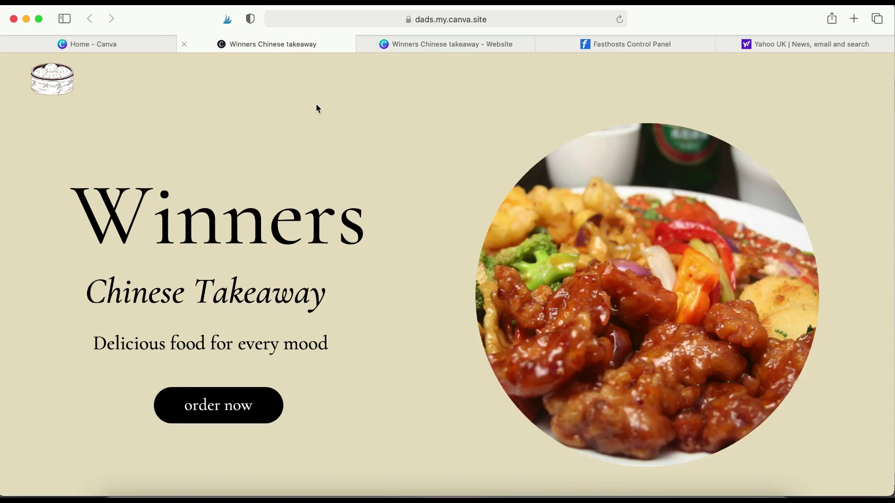
pyautogui.click(562, 44)
pyautogui.click(469, 330)
pyautogui.press('super+v')
pyautogui.click(274, 388)
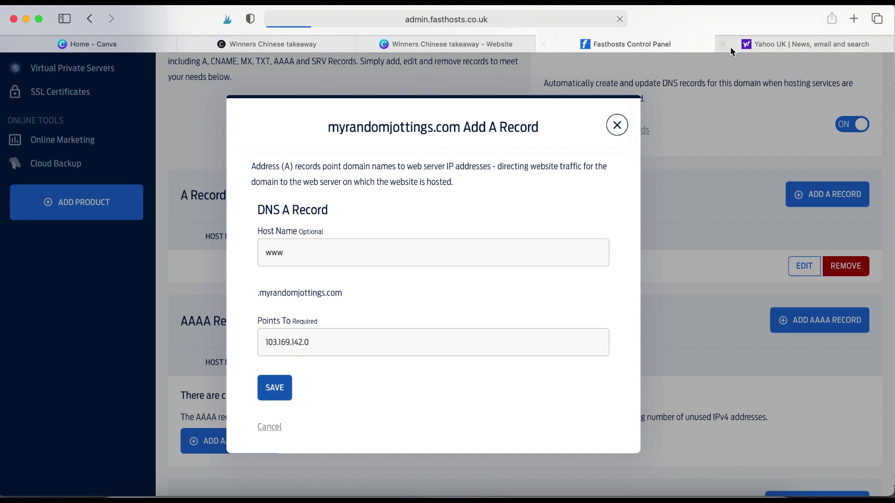
pyautogui.click(506, 44)
pyautogui.click(808, 429)
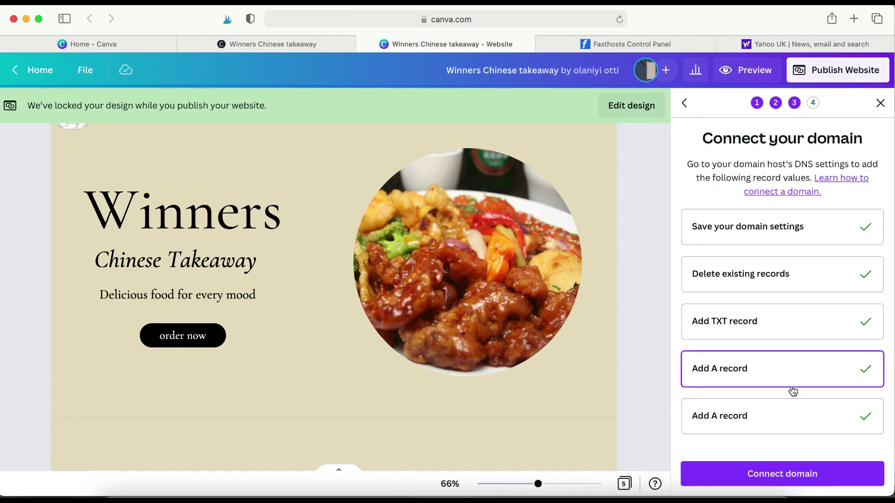
# Step: Confirm the completed TXT and A record steps and connect the domain to reach Review Settings
pyautogui.click(741, 324)
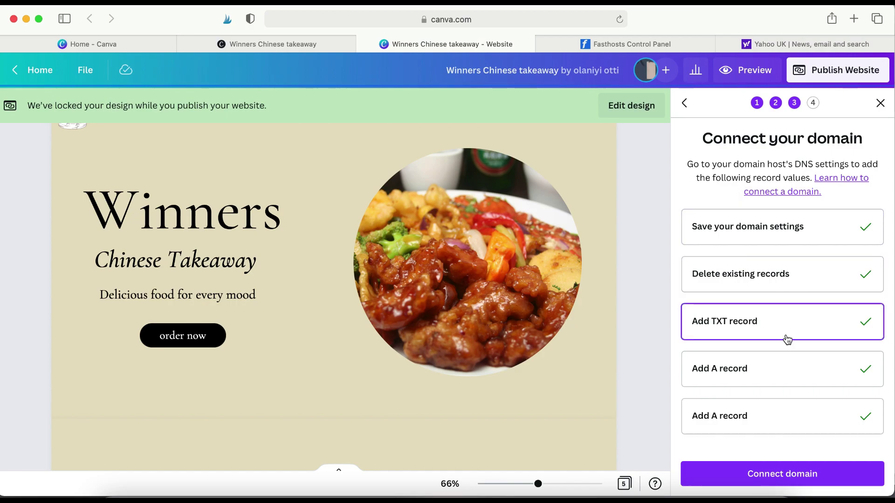
pyautogui.click(744, 377)
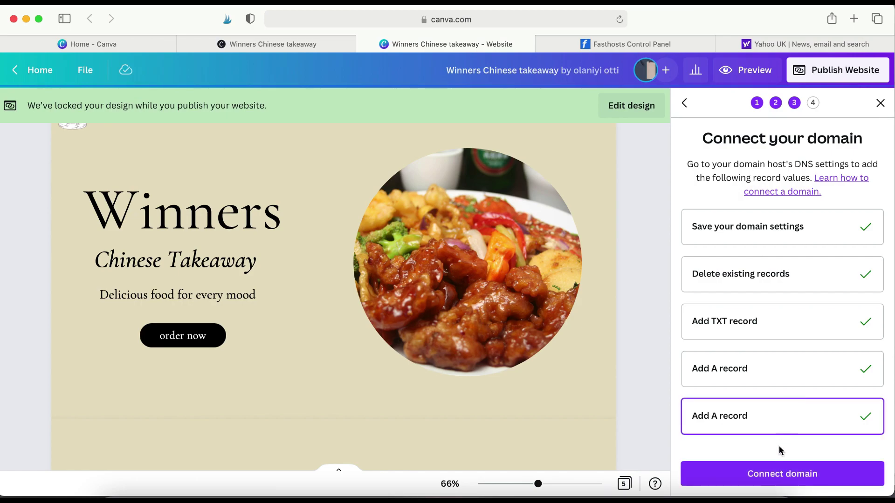
pyautogui.click(778, 473)
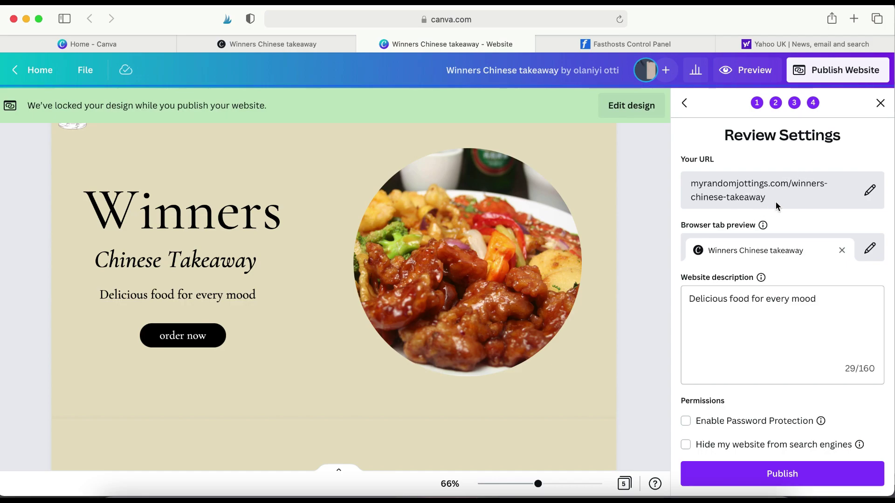
# Step: Delete the winners-chinese-takeaway path so the site URL is just myrandomjottings.com
pyautogui.click(868, 192)
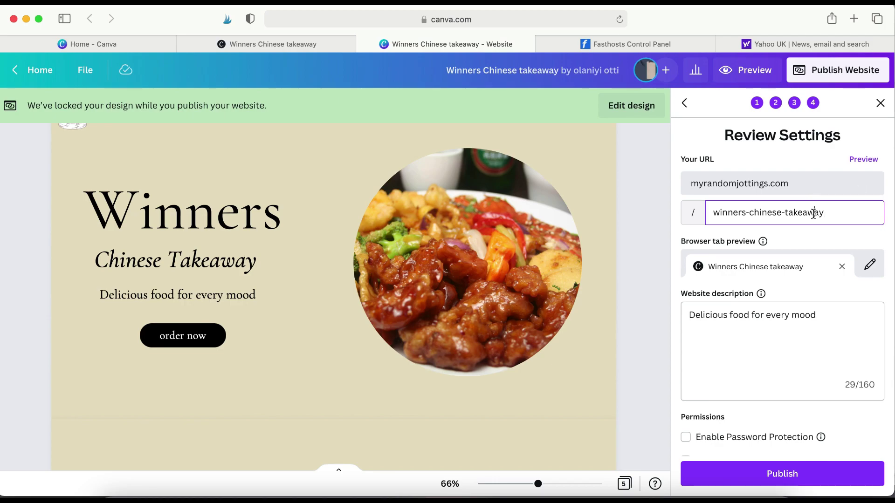
pyautogui.tripleClick(813, 214)
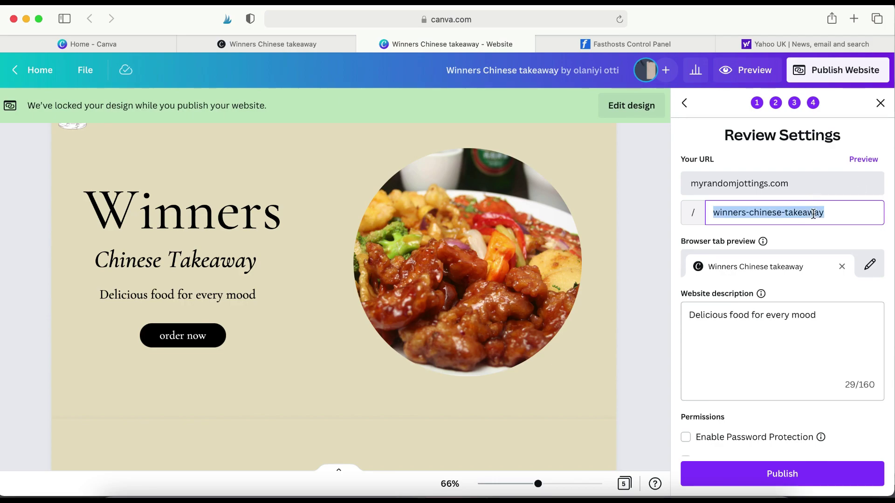
pyautogui.press('BackSpace')
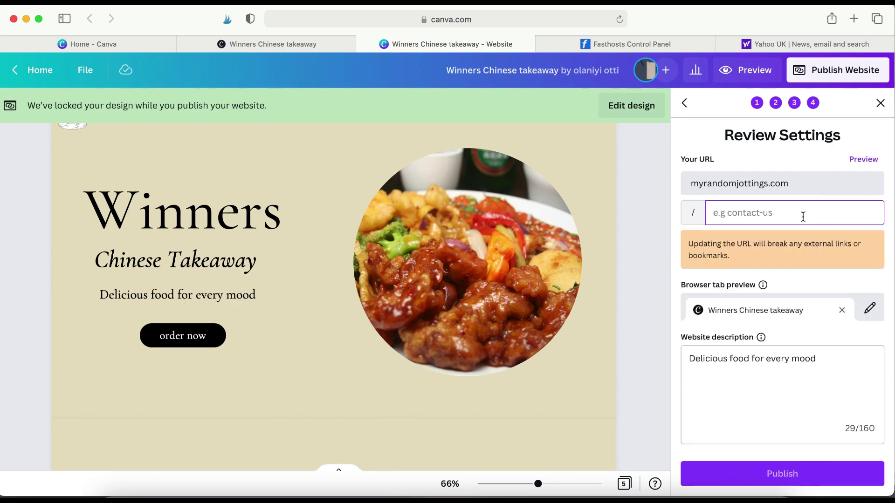
pyautogui.click(861, 163)
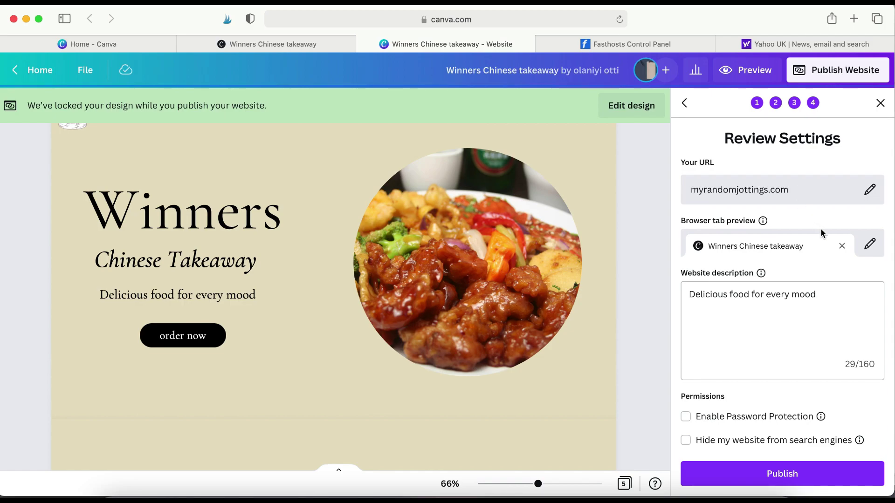
# Step: Change the browser tab title from Winners Chinese takeaway to 'My Random Jottings'
pyautogui.click(869, 247)
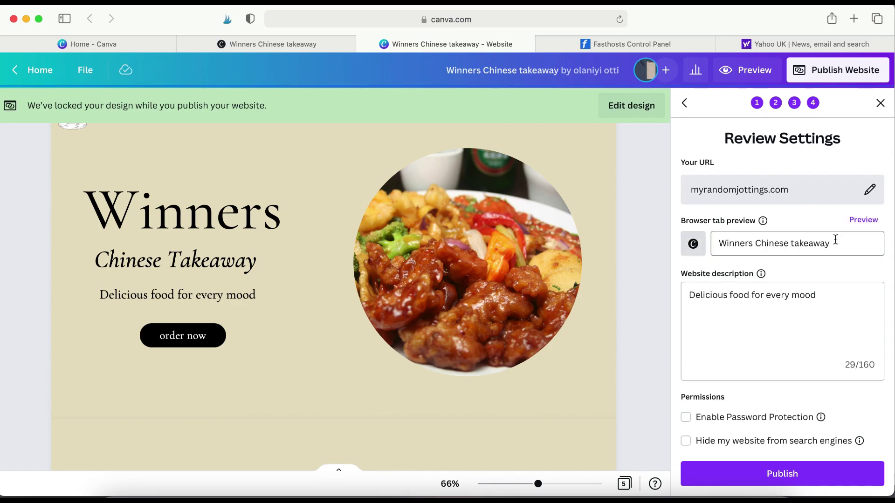
pyautogui.tripleClick(781, 238)
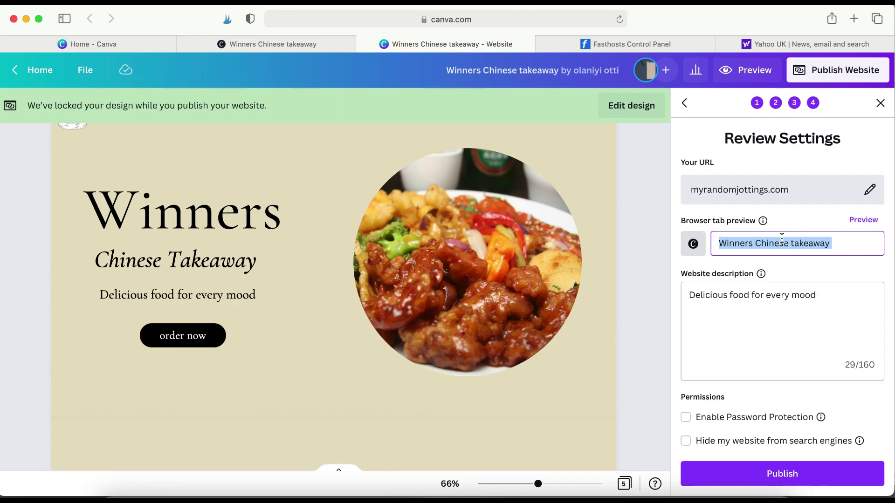
pyautogui.write('My ran')
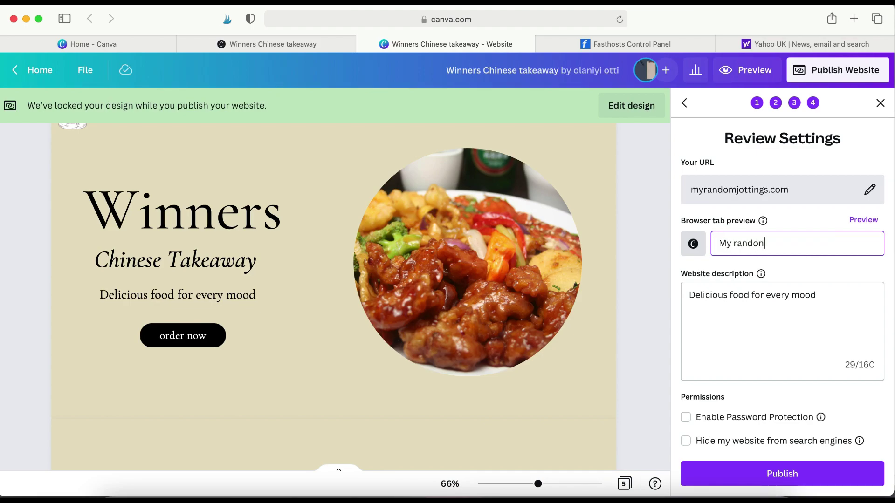
pyautogui.write('don')
pyautogui.press('BackSpace')
pyautogui.press('BackSpace')
pyautogui.write('o')
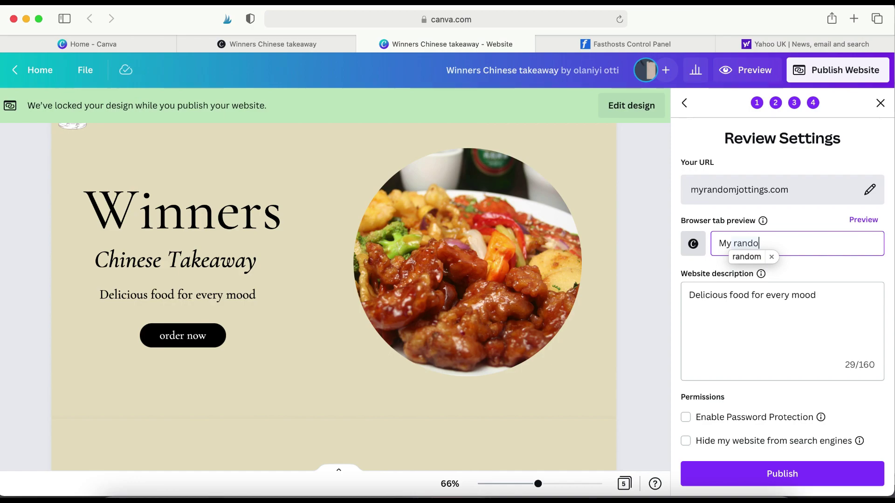
pyautogui.write('mjottinfs')
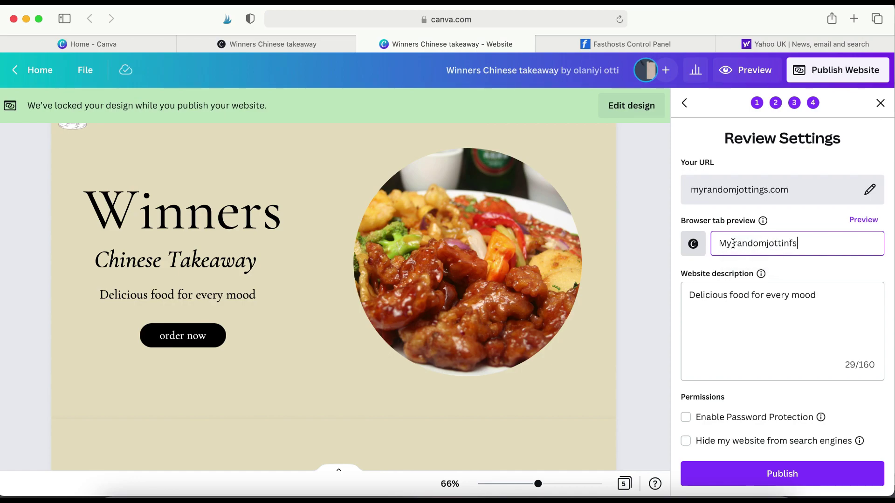
pyautogui.moveTo(734, 243); pyautogui.dragTo(808, 240)
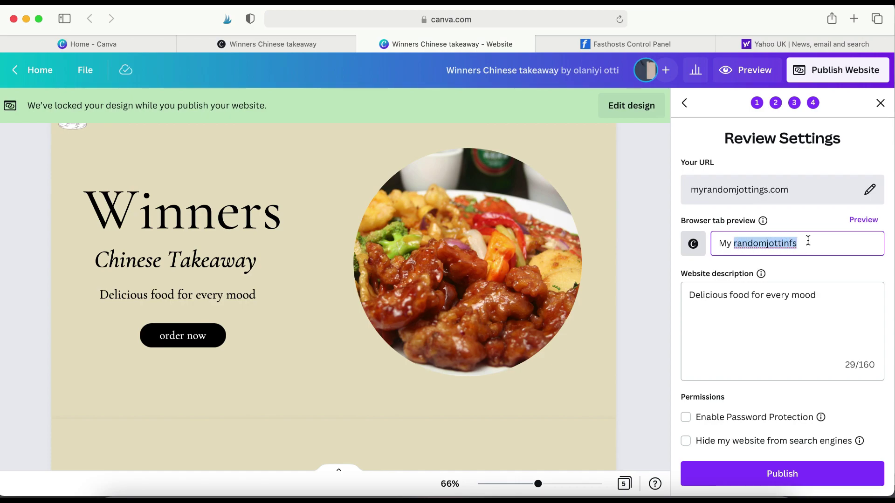
pyautogui.write('Rand')
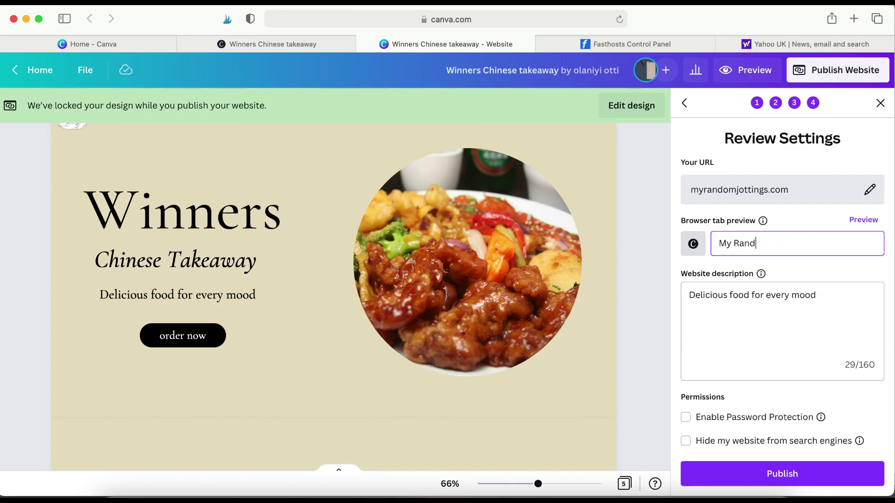
pyautogui.write('om Jottings')
pyautogui.click(864, 224)
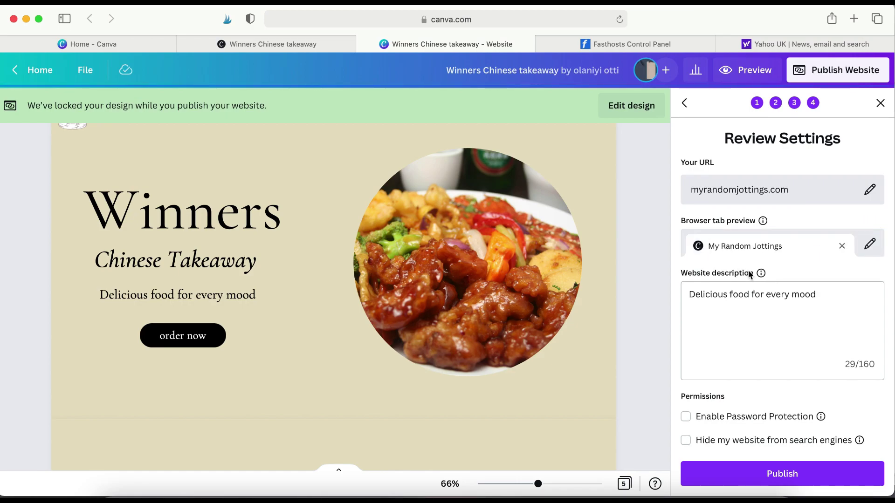
# Step: Publish the website from the Review Settings panel
pyautogui.click(776, 481)
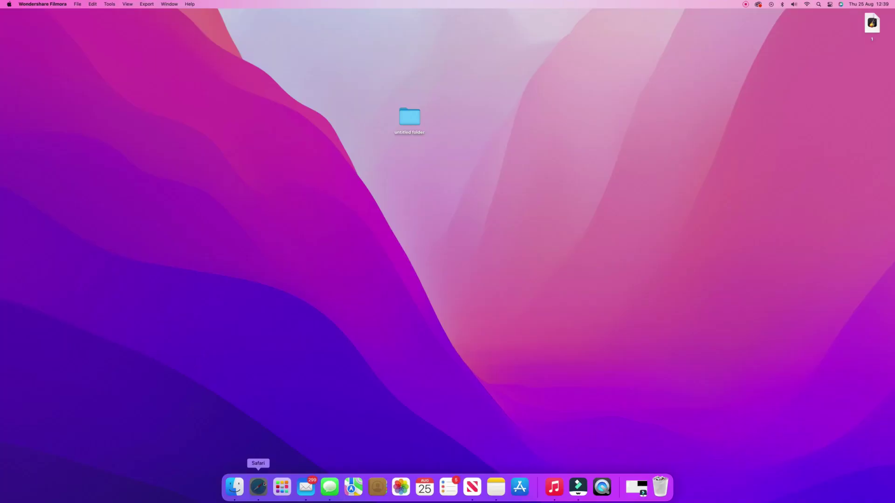
pyautogui.click(260, 484)
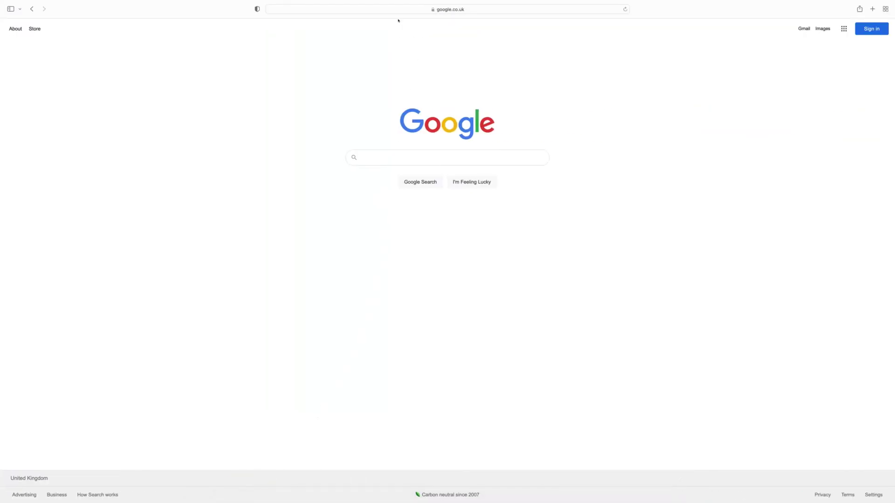
pyautogui.click(379, 9)
pyautogui.write('www.myra')
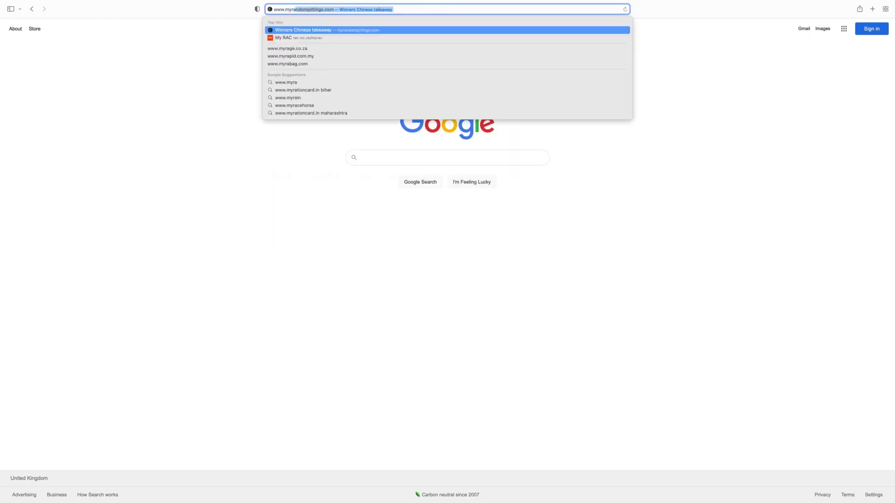
pyautogui.write('ndo')
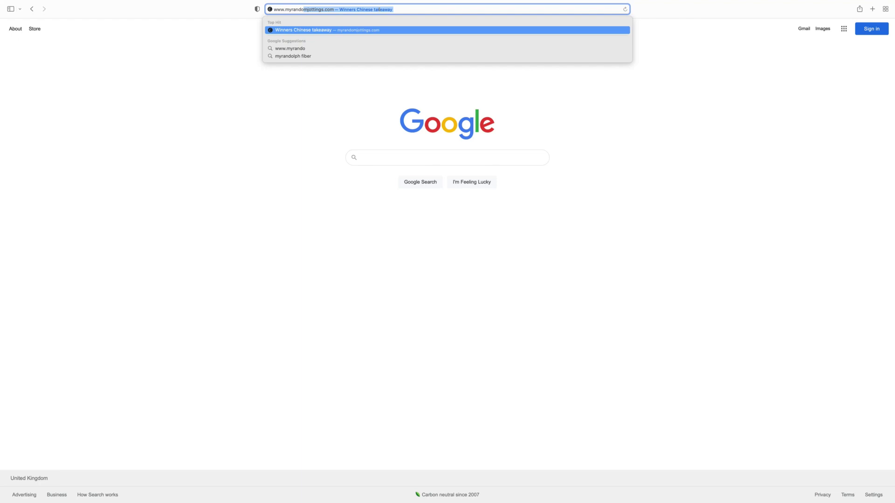
pyautogui.press('Return')
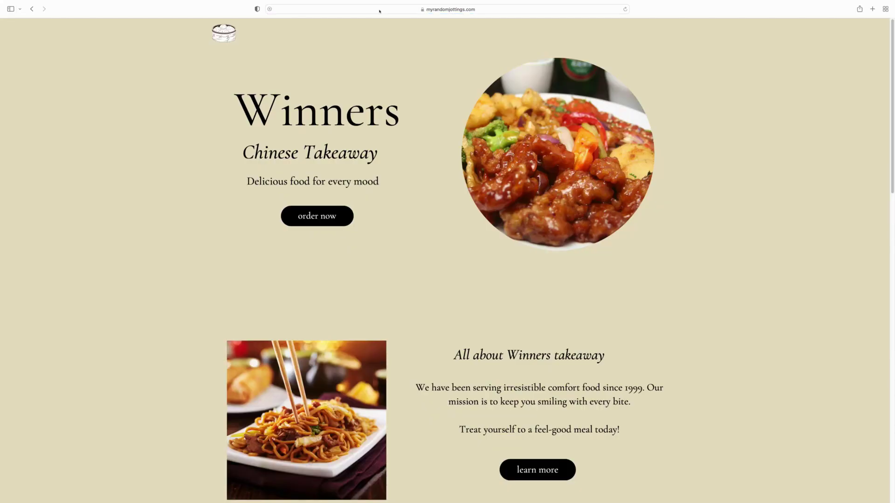
pyautogui.scroll(-12, 483, 156)
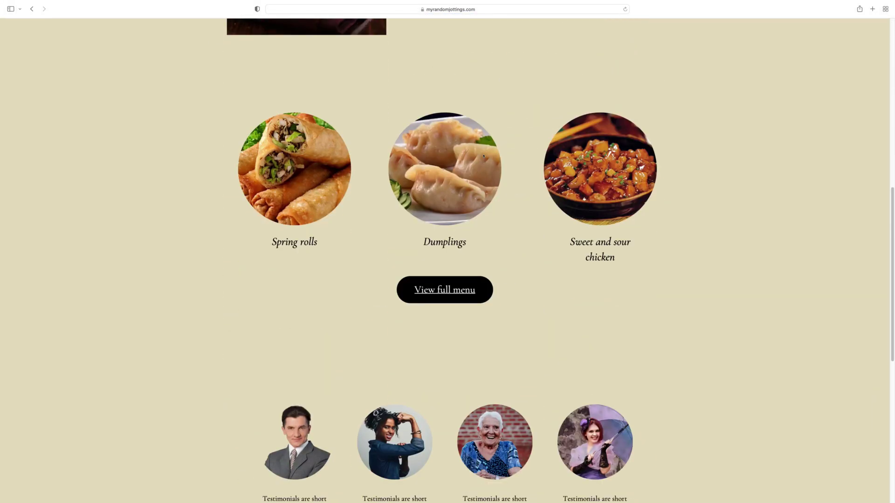
pyautogui.scroll(-7, 483, 156)
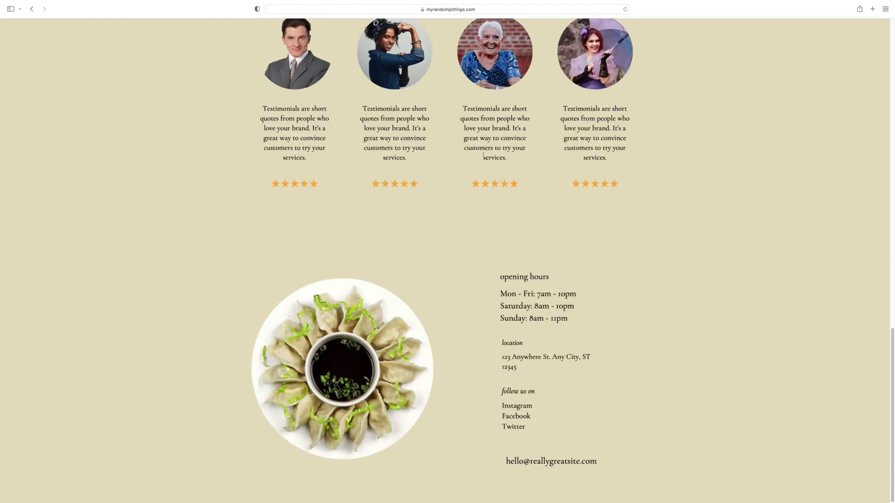
pyautogui.scroll(20, 483, 154)
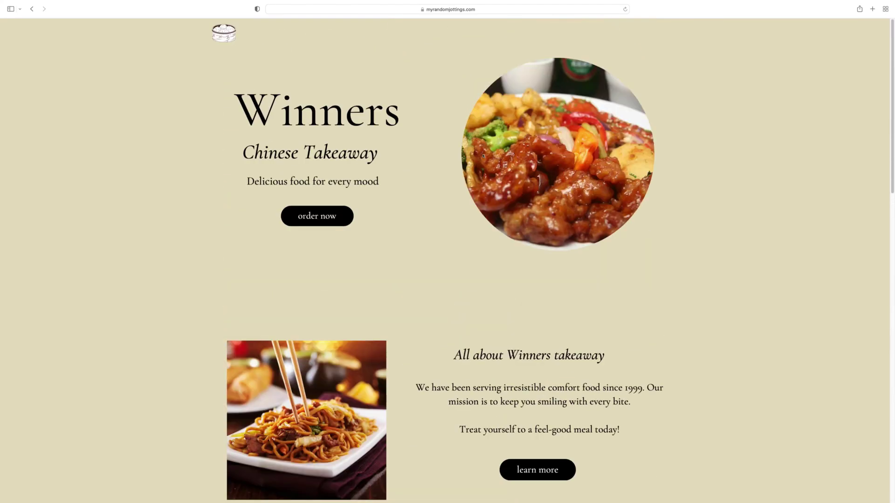
pyautogui.click(374, 8)
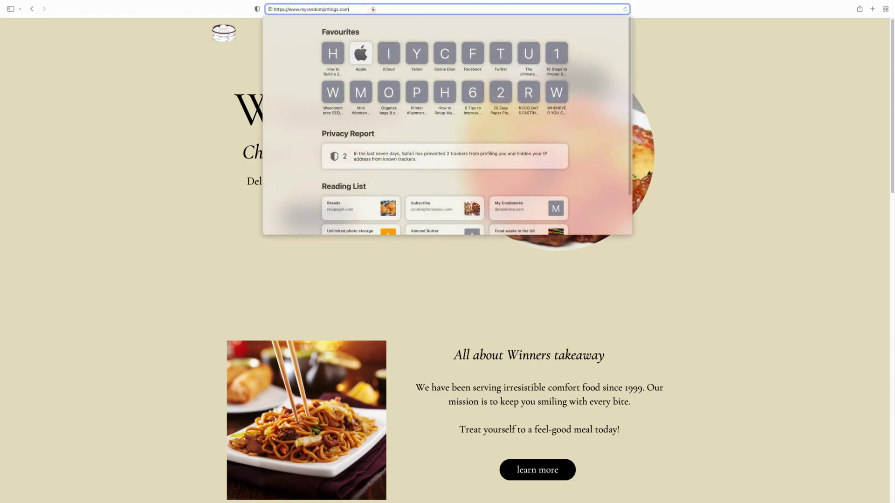
pyautogui.click(679, 169)
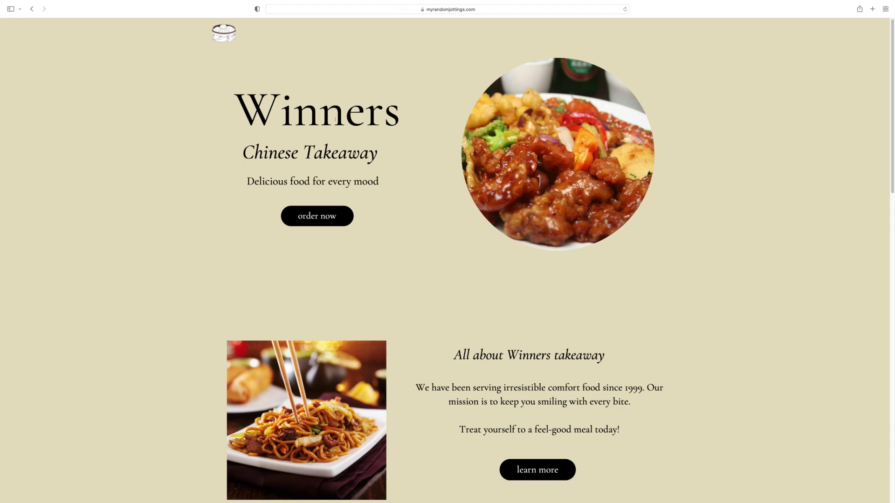
pyautogui.moveTo(242, 1)
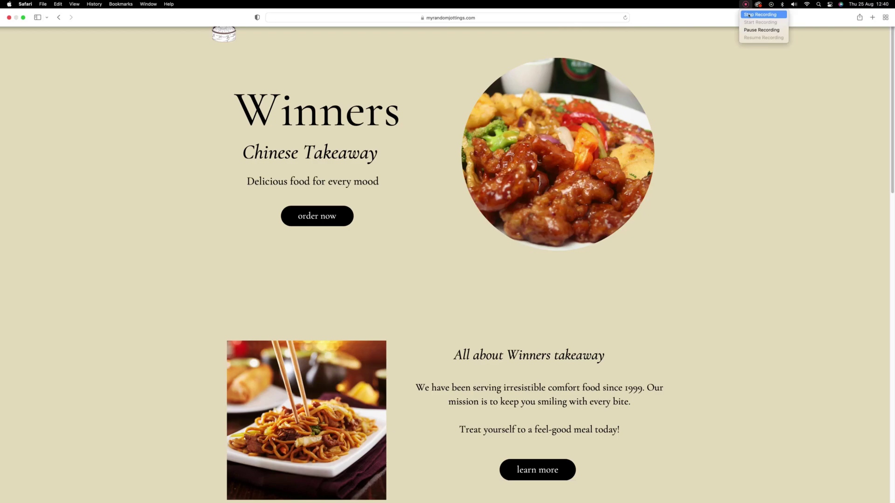
pyautogui.click(372, 9)
pyautogui.click(284, 8)
pyautogui.click(679, 168)
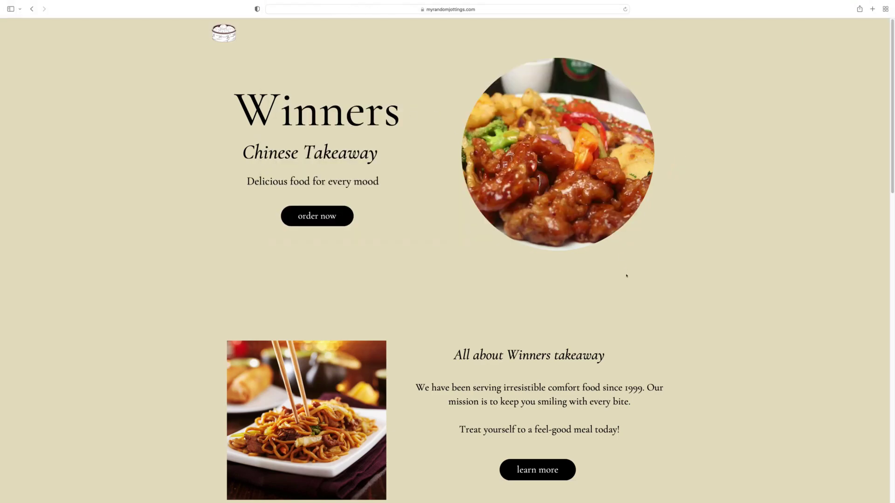
pyautogui.moveTo(248, 2)
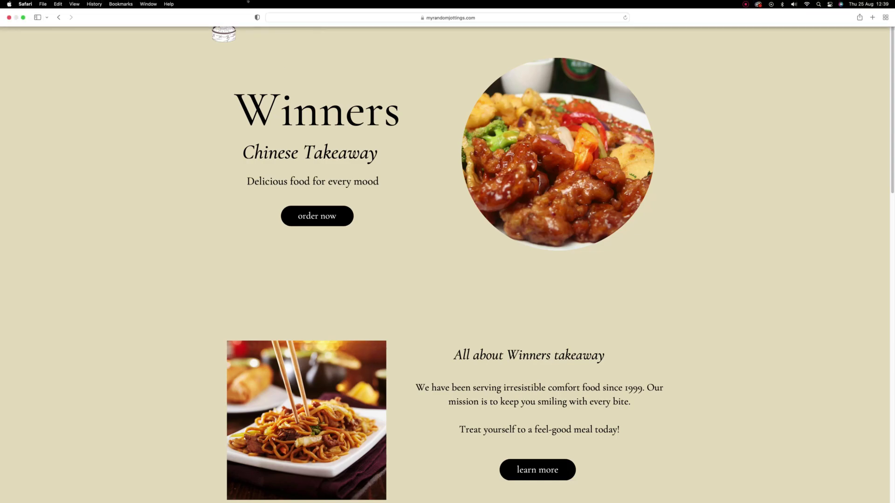
pyautogui.click(745, 4)
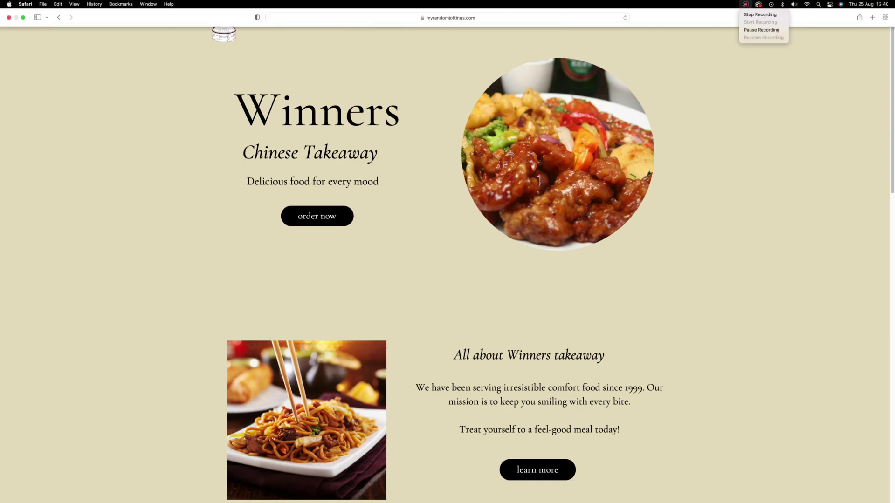
pyautogui.click(373, 9)
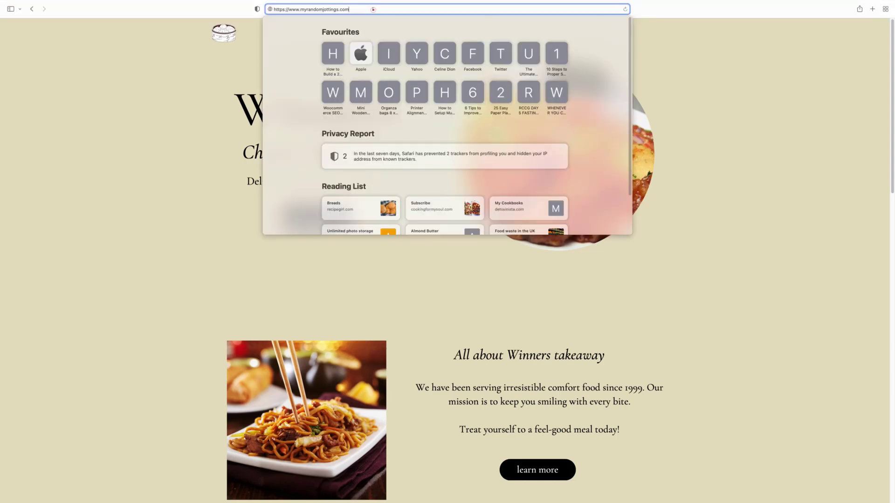
pyautogui.click(284, 9)
pyautogui.click(677, 168)
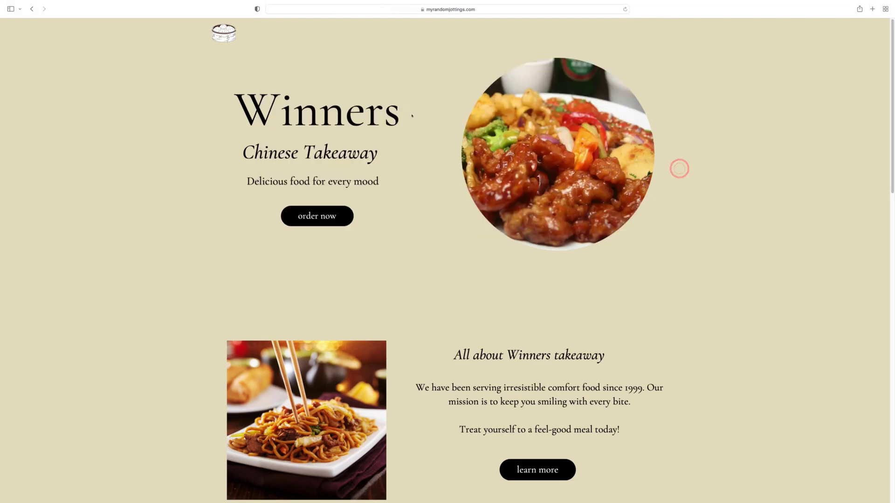